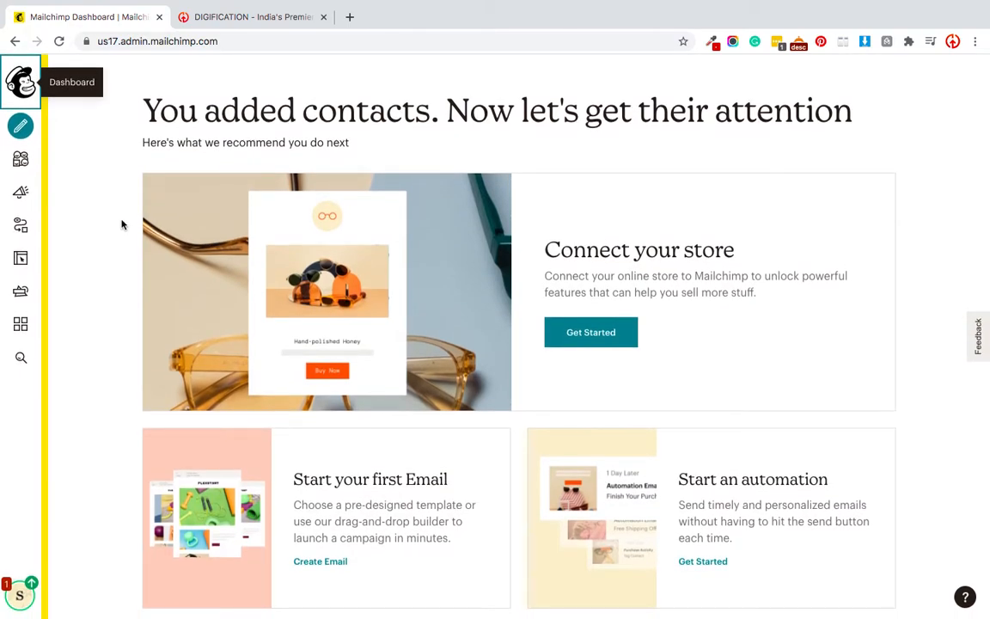
- Open the create-campaign dialog from the Create icon in the left sidebar
{"action": "scroll", "coordinate": [321, 294], "scroll_direction": "down", "scroll_amount": 3}
{"action": "scroll", "coordinate": [320, 293], "scroll_direction": "up", "scroll_amount": 3}
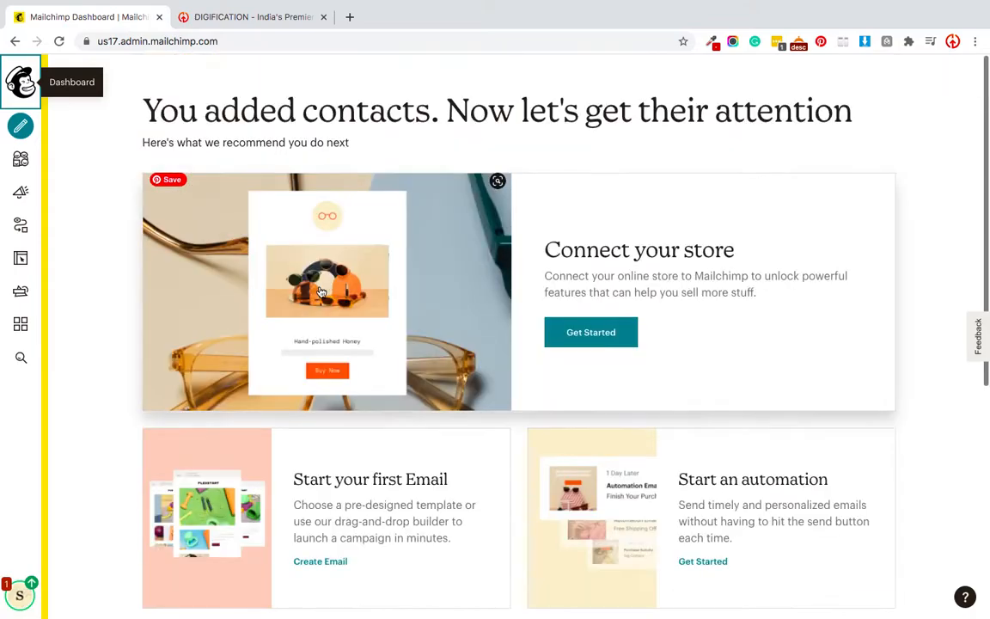
{"action": "left_click", "coordinate": [21, 125]}
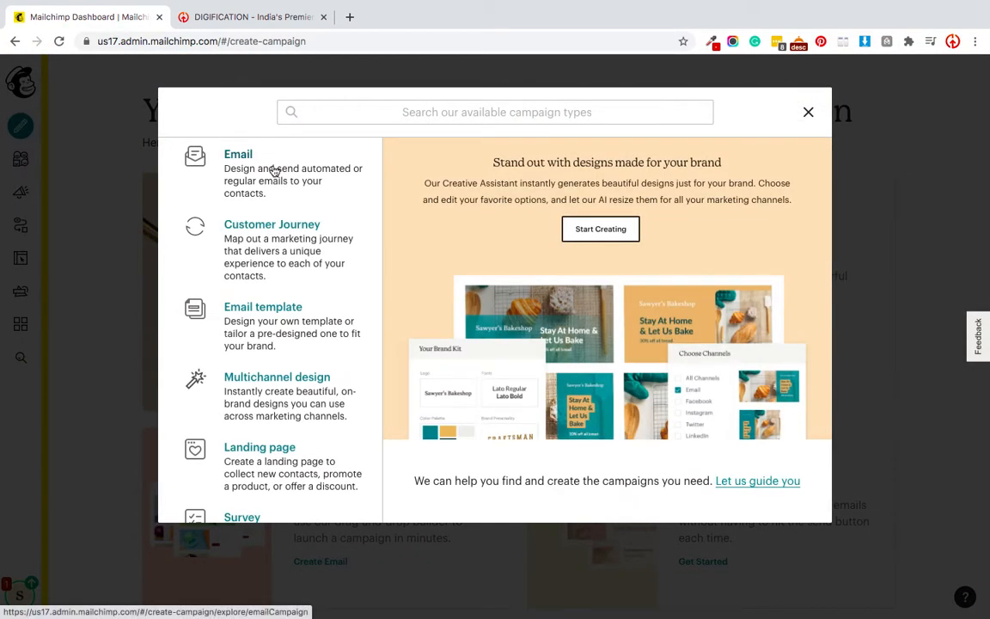
- Create an Email campaign named 'Admissions 2021' and begin it
{"action": "left_click", "coordinate": [275, 171]}
{"action": "left_click", "coordinate": [323, 359]}
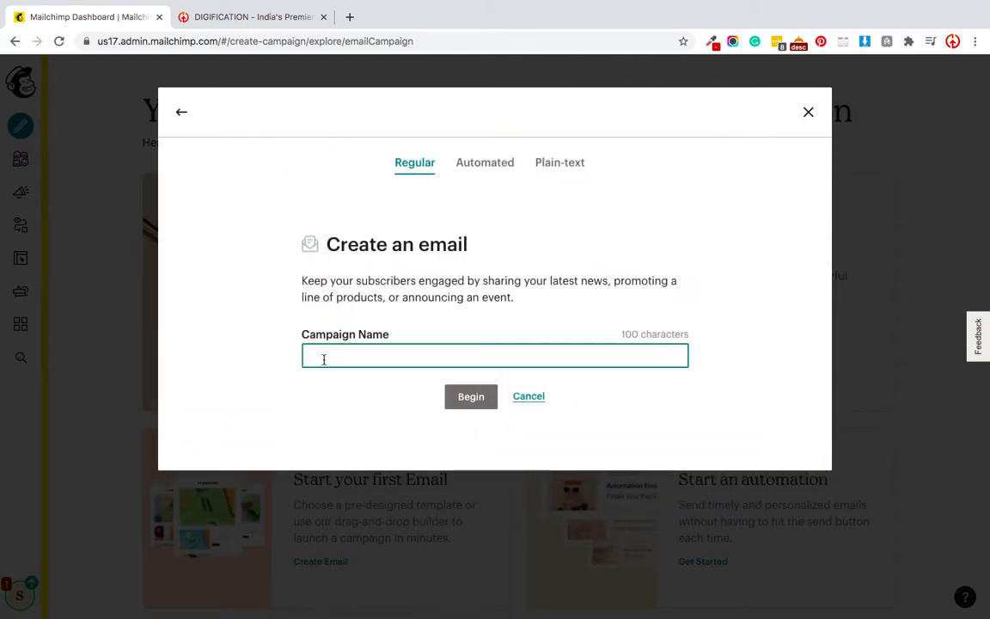
{"action": "type", "text": "Am"}
{"action": "key", "text": "BackSpace"}
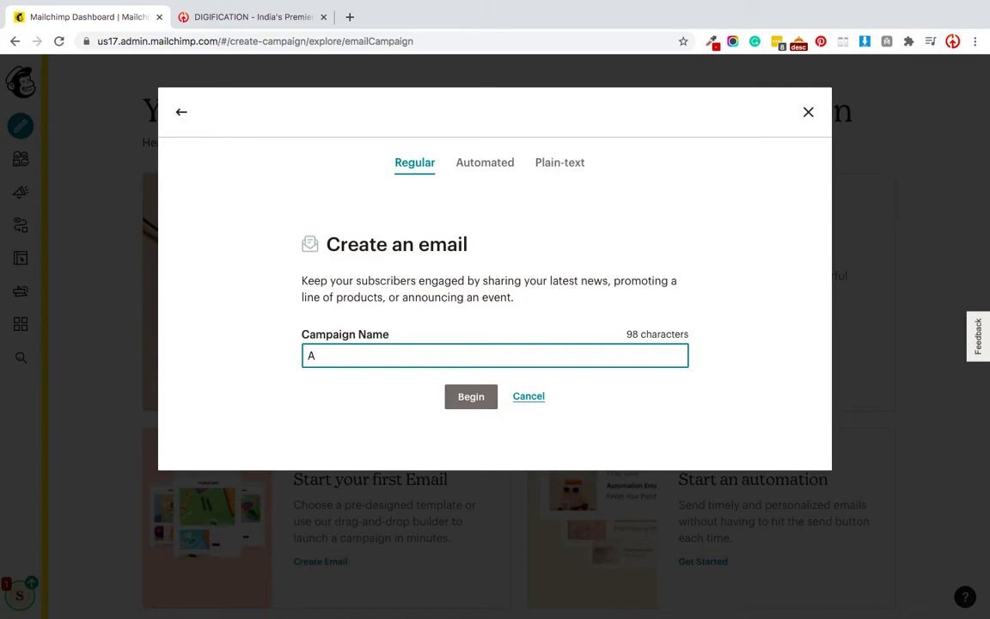
{"action": "type", "text": "dmissions 2021"}
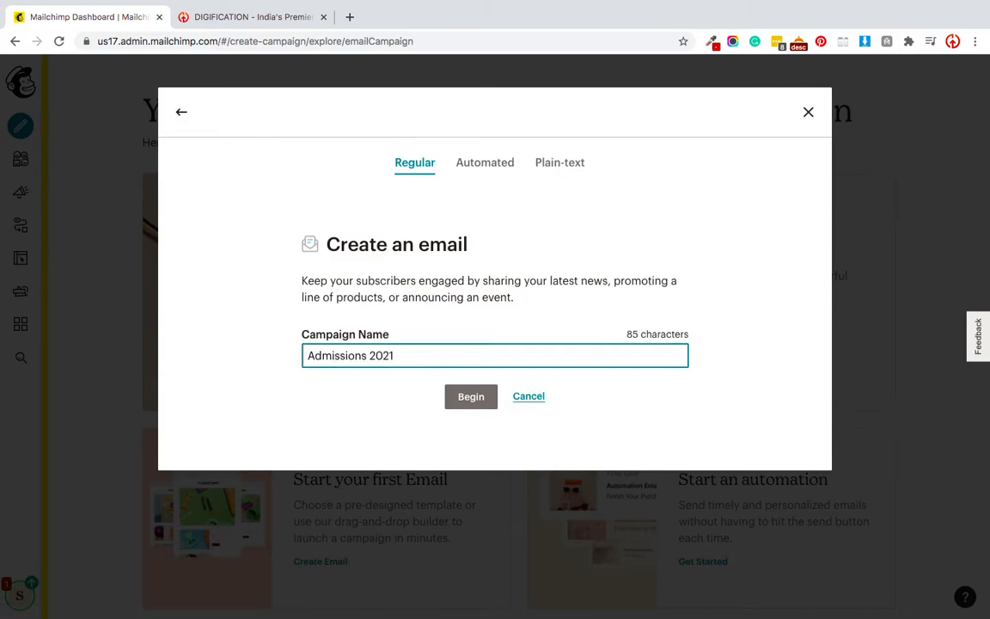
{"action": "left_click", "coordinate": [470, 398]}
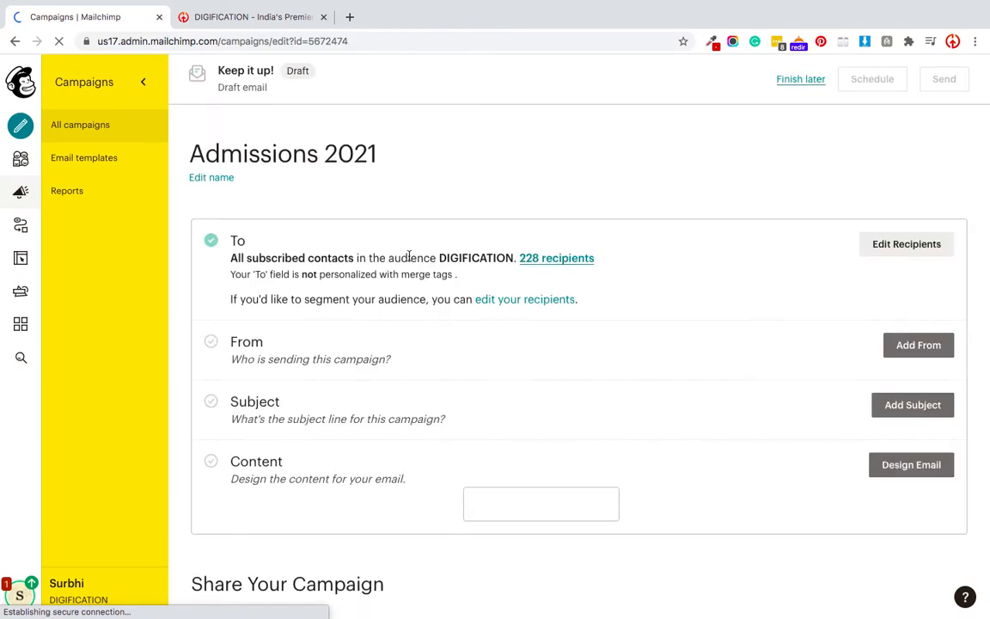
- Set the campaign recipients to the Pacific Webinar tag
{"action": "scroll", "coordinate": [399, 306], "scroll_direction": "down", "scroll_amount": 2}
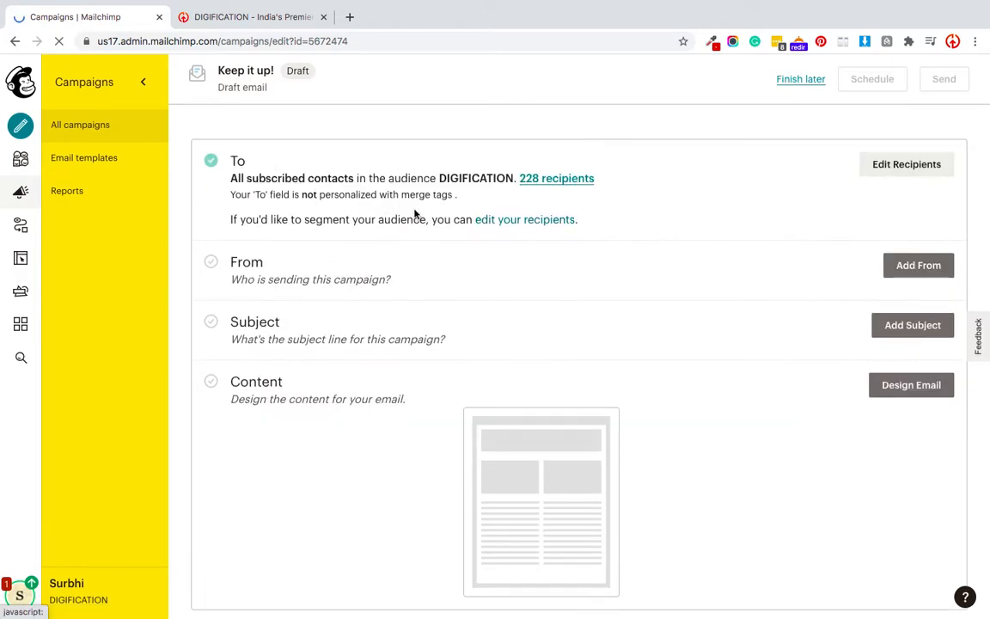
{"action": "left_click", "coordinate": [891, 165]}
{"action": "left_click", "coordinate": [619, 228]}
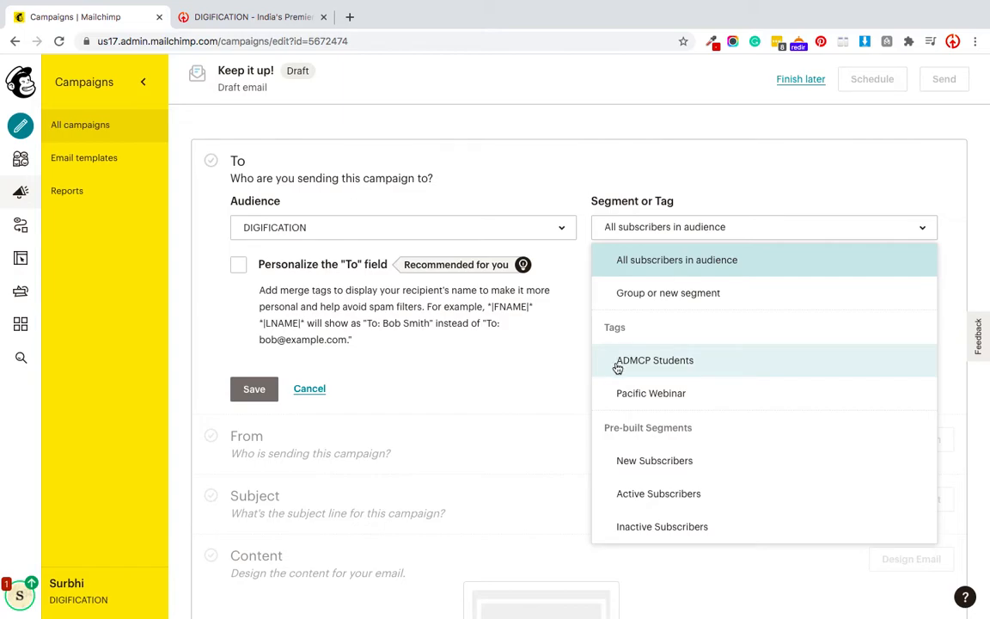
{"action": "left_click", "coordinate": [625, 393]}
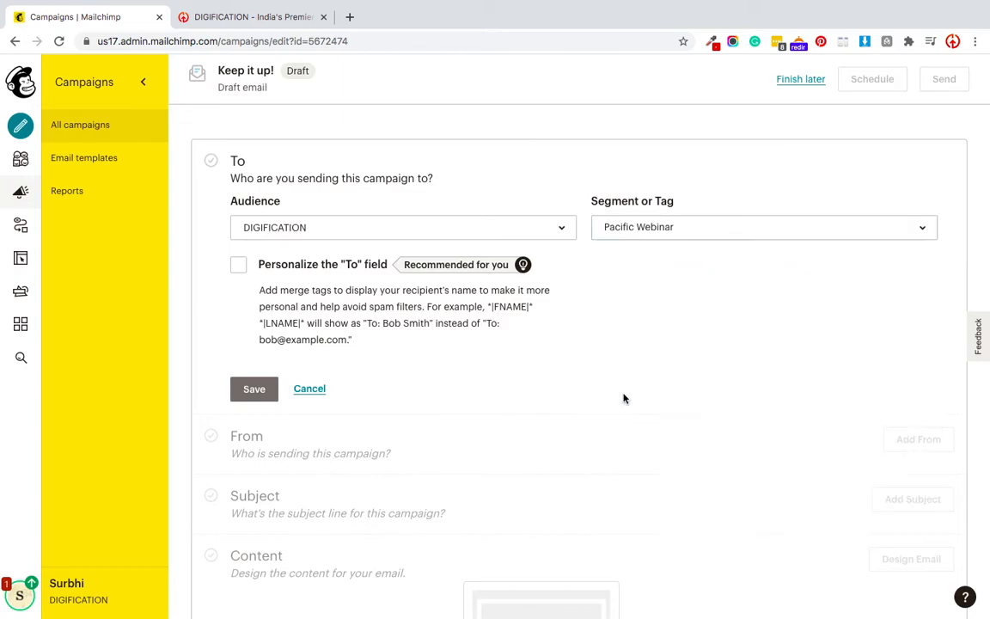
- Personalize the To field with the *|FNAME|* first-name merge tag
{"action": "scroll", "coordinate": [643, 205], "scroll_direction": "down", "scroll_amount": 1}
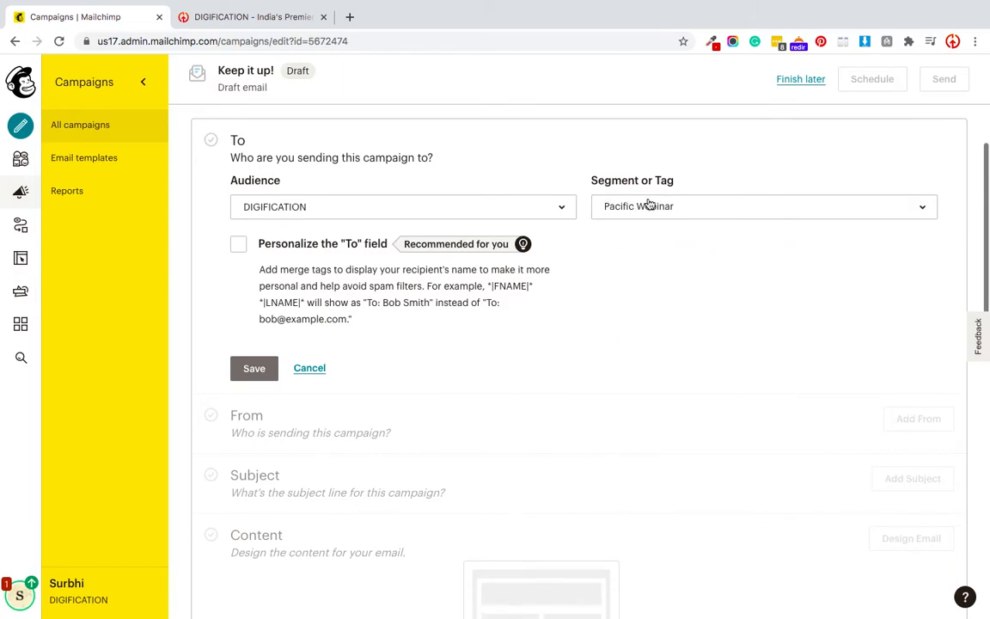
{"action": "scroll", "coordinate": [344, 249], "scroll_direction": "down", "scroll_amount": 1}
{"action": "scroll", "coordinate": [302, 247], "scroll_direction": "down", "scroll_amount": 1}
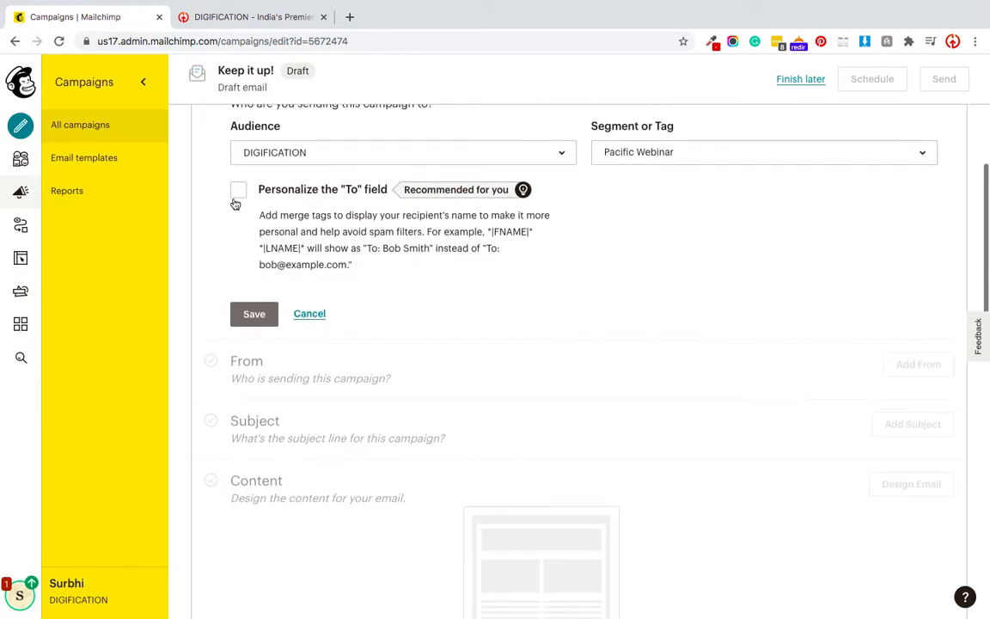
{"action": "left_click", "coordinate": [239, 190]}
{"action": "left_click", "coordinate": [269, 319]}
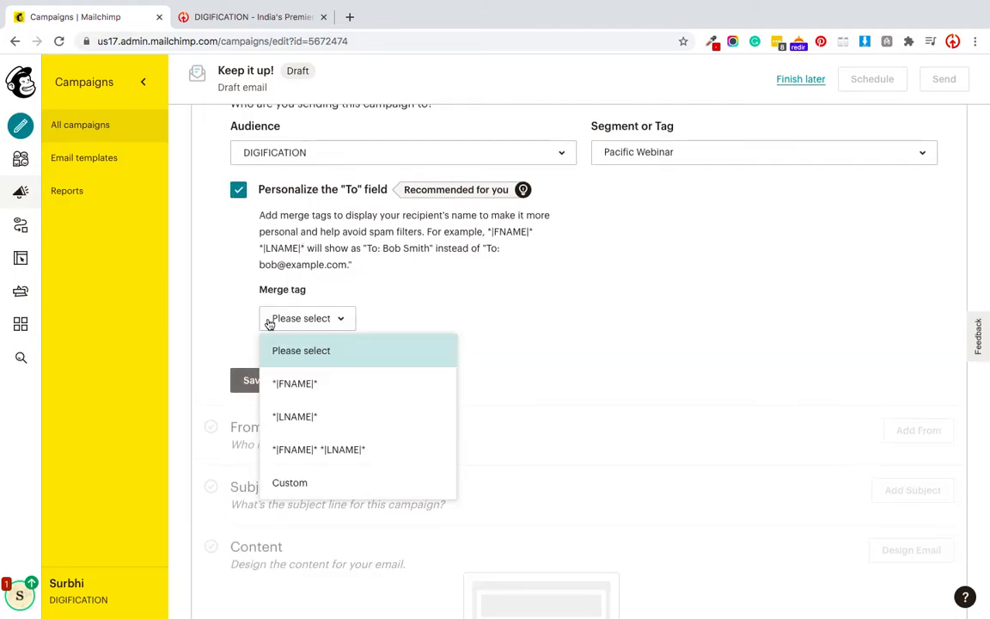
{"action": "left_click", "coordinate": [282, 383]}
- Keep DIGIFICATION as the audience and save the recipient settings
{"action": "scroll", "coordinate": [484, 331], "scroll_direction": "up", "scroll_amount": 1}
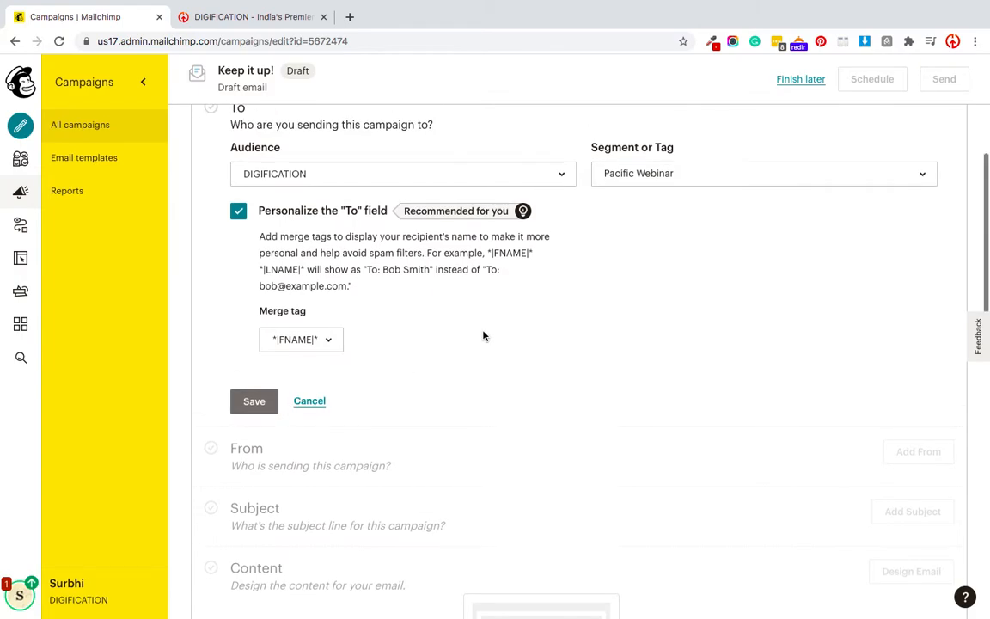
{"action": "scroll", "coordinate": [484, 336], "scroll_direction": "up", "scroll_amount": 1}
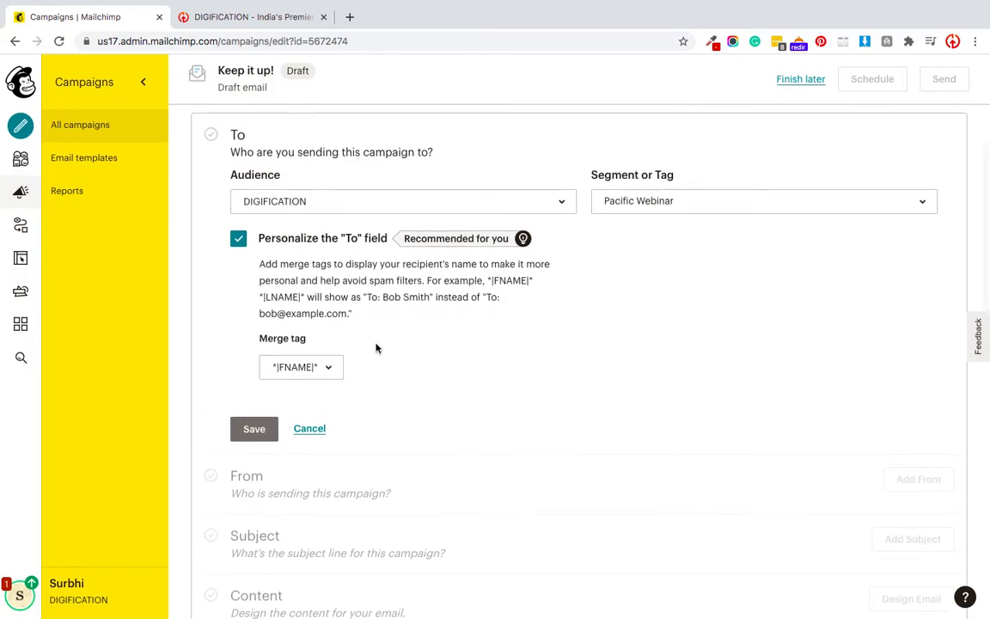
{"action": "scroll", "coordinate": [376, 348], "scroll_direction": "down", "scroll_amount": 3}
{"action": "scroll", "coordinate": [369, 294], "scroll_direction": "up", "scroll_amount": 1}
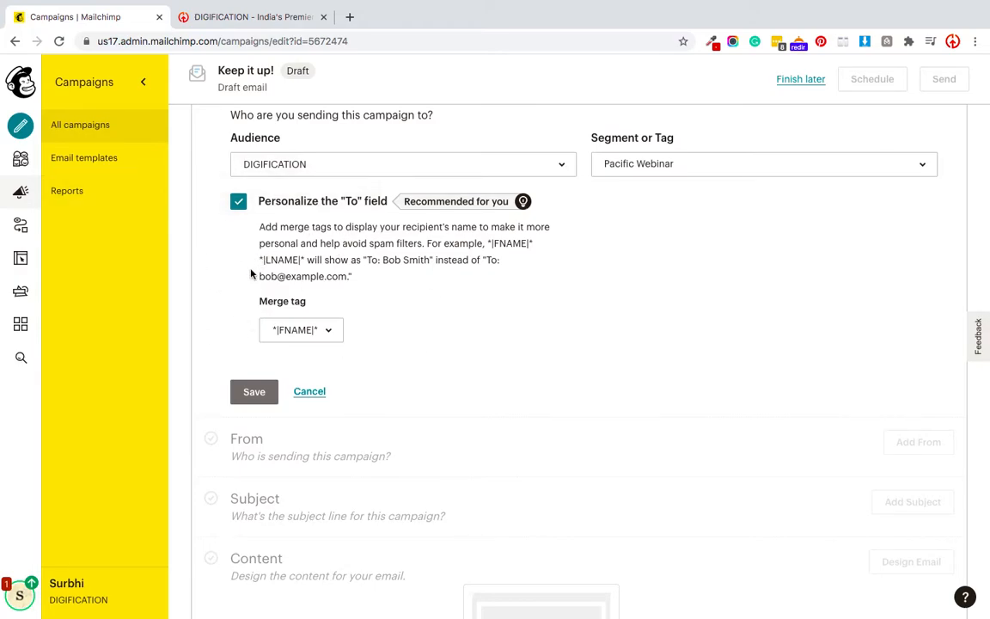
{"action": "left_click", "coordinate": [292, 172]}
{"action": "left_click", "coordinate": [298, 166]}
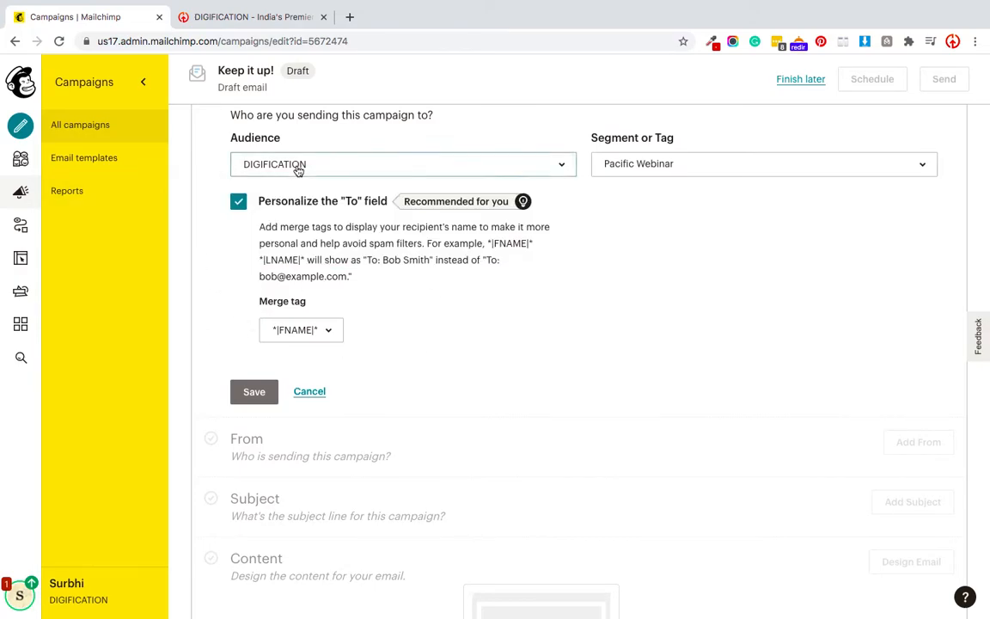
{"action": "left_click", "coordinate": [254, 391]}
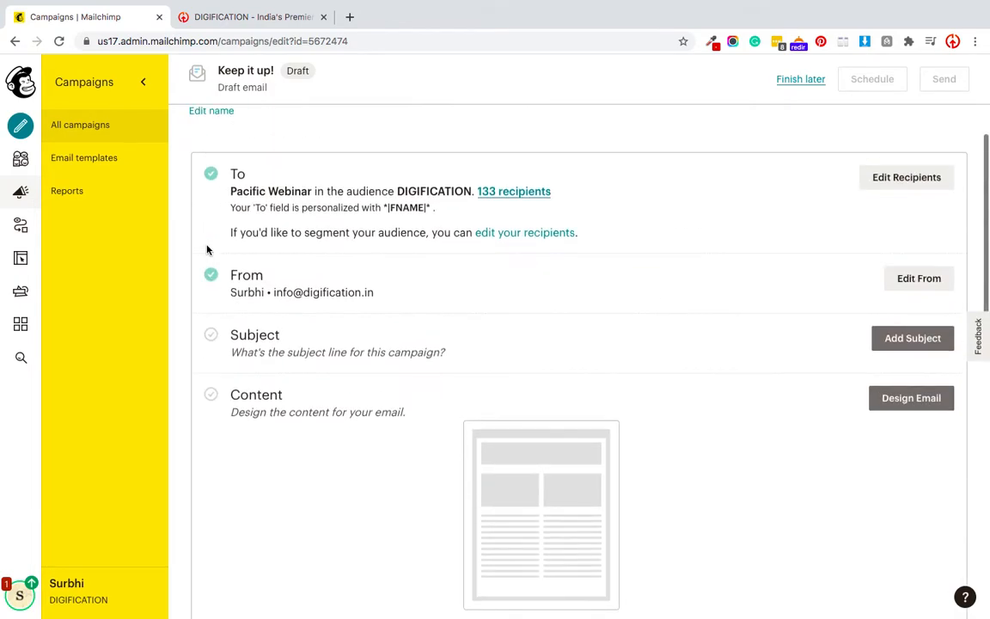
{"action": "left_click", "coordinate": [911, 280]}
{"action": "left_click", "coordinate": [308, 347]}
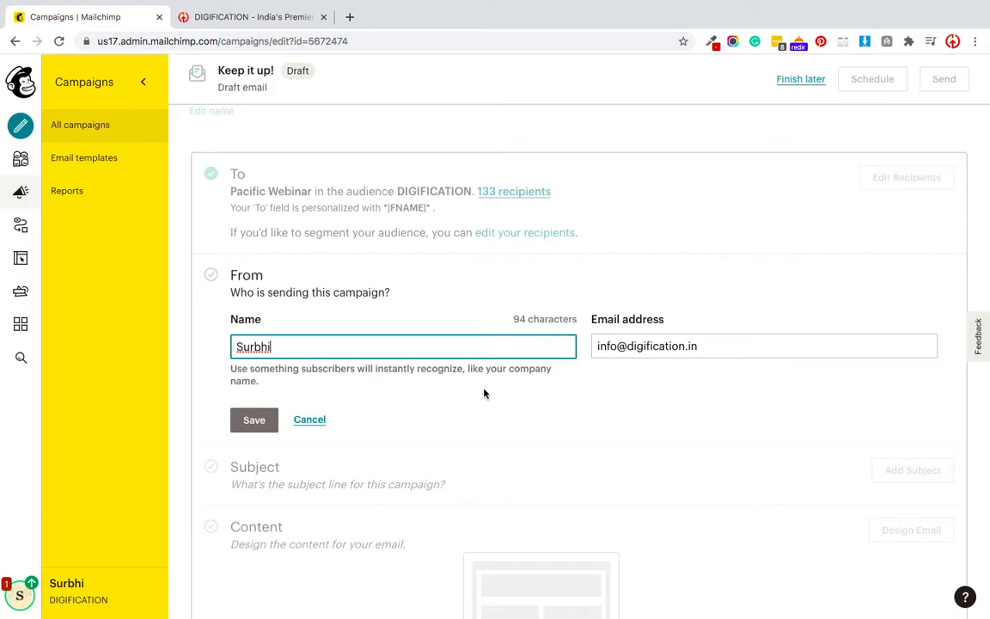
{"action": "left_click", "coordinate": [260, 419]}
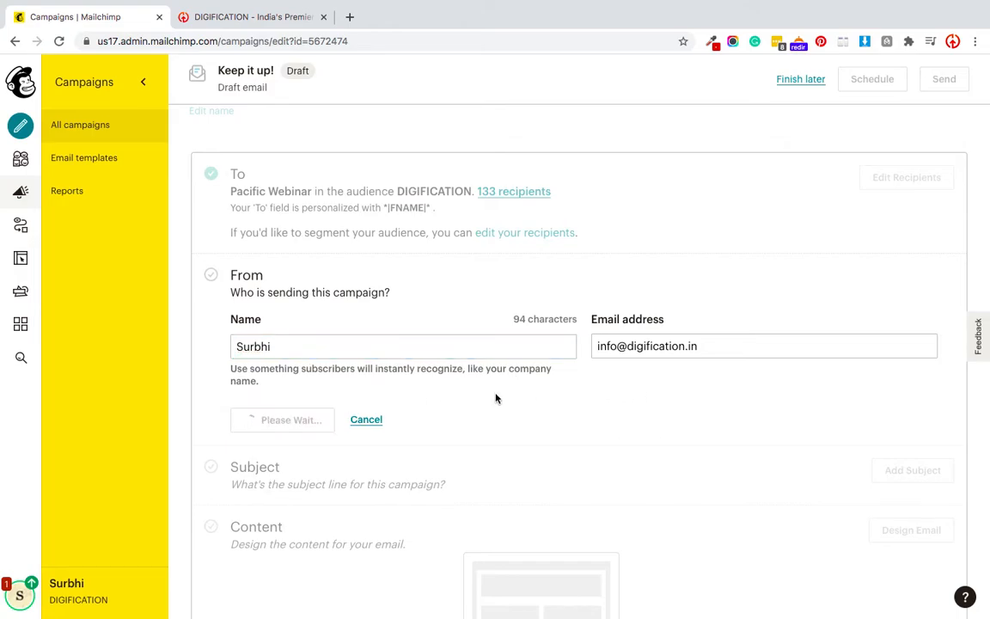
{"action": "left_click", "coordinate": [903, 281]}
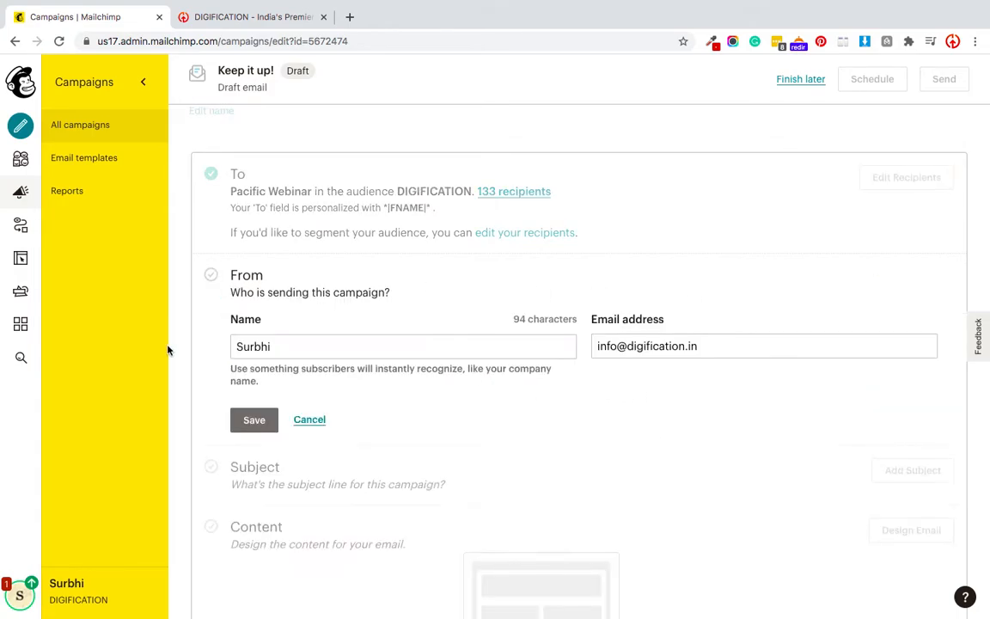
{"action": "left_click", "coordinate": [319, 351]}
{"action": "key", "text": "ctrl+a"}
{"action": "type", "text": "DIGI"}
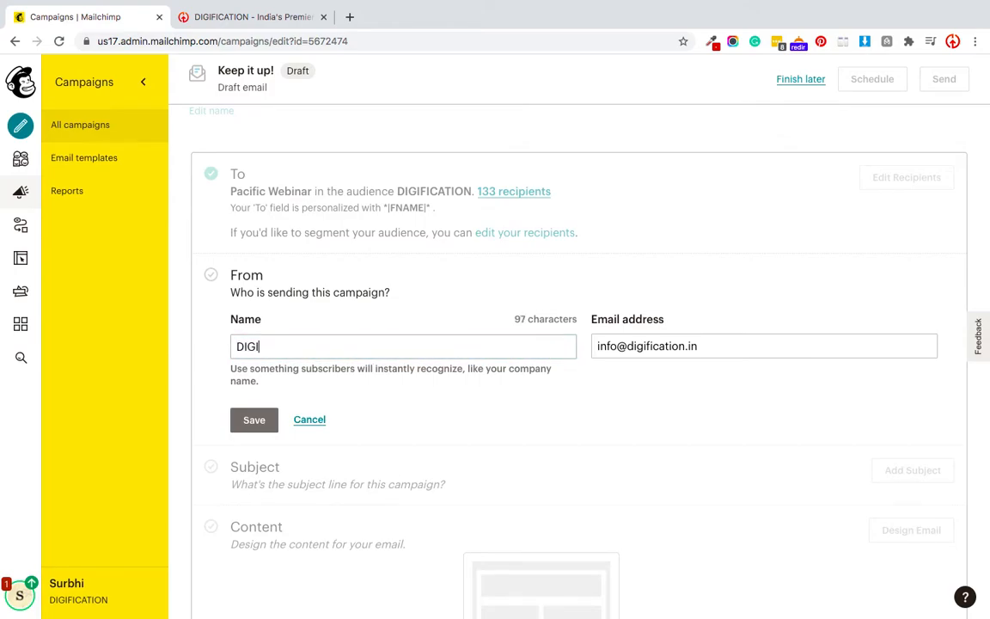
{"action": "type", "text": "FICATION"}
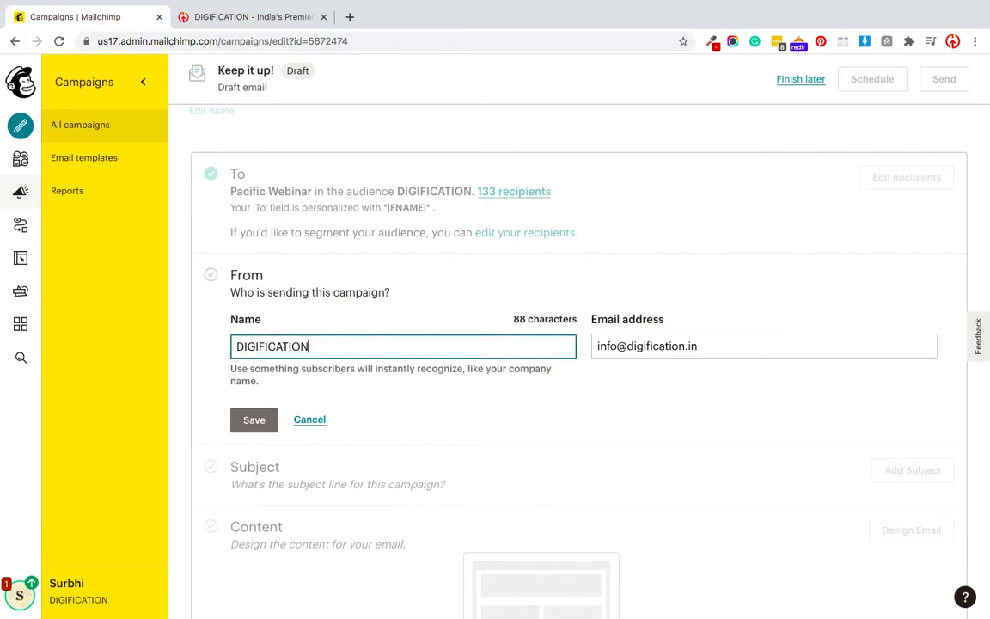
{"action": "left_click", "coordinate": [247, 425]}
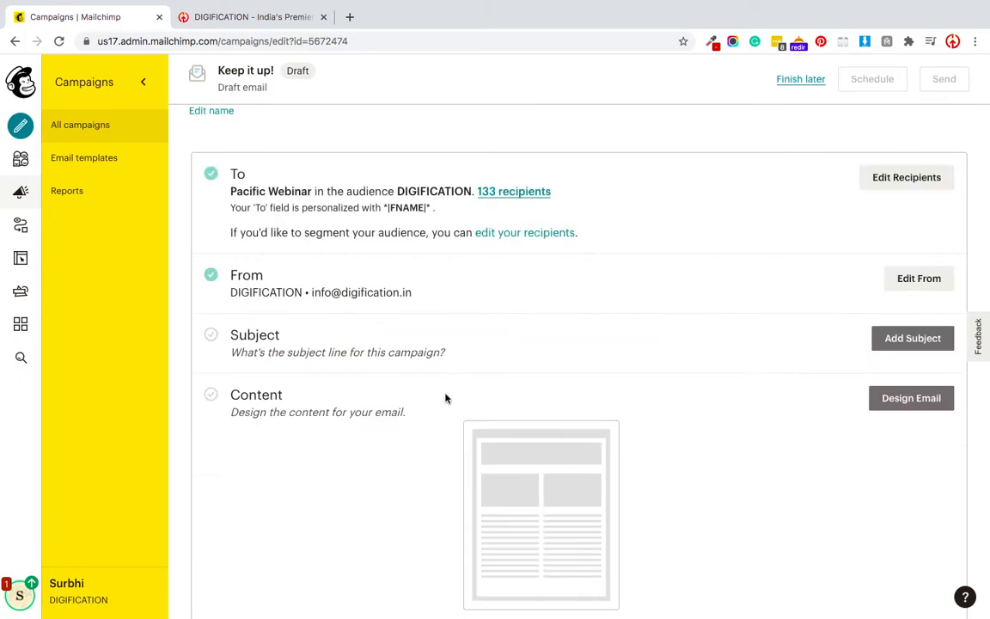
{"action": "scroll", "coordinate": [490, 406], "scroll_direction": "down", "scroll_amount": 1}
- Open the Add Subject form showing the Subject and Preview Text fields
{"action": "left_click", "coordinate": [893, 311]}
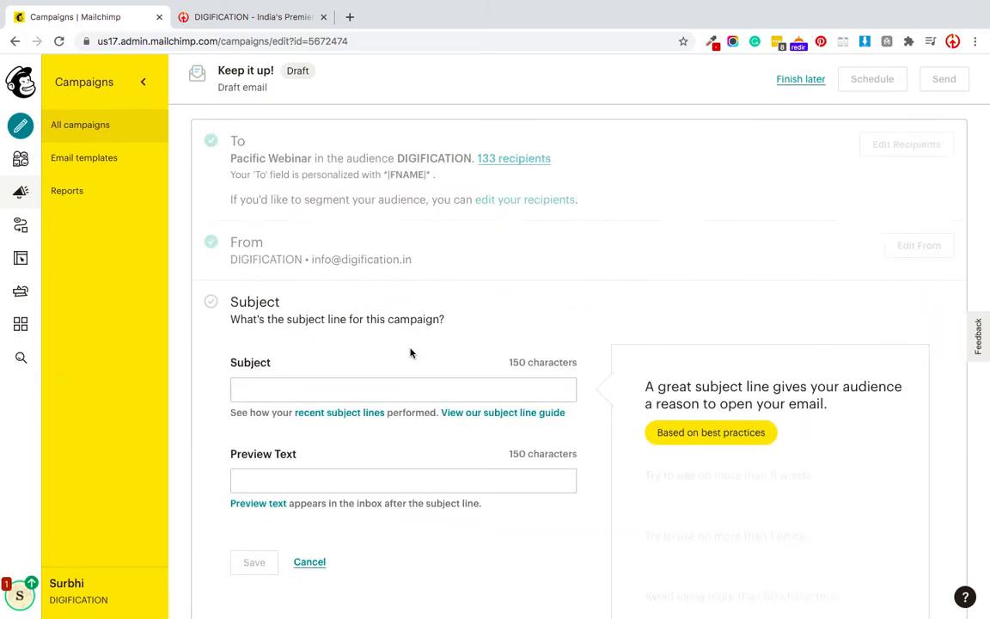
{"action": "scroll", "coordinate": [407, 352], "scroll_direction": "down", "scroll_amount": 1}
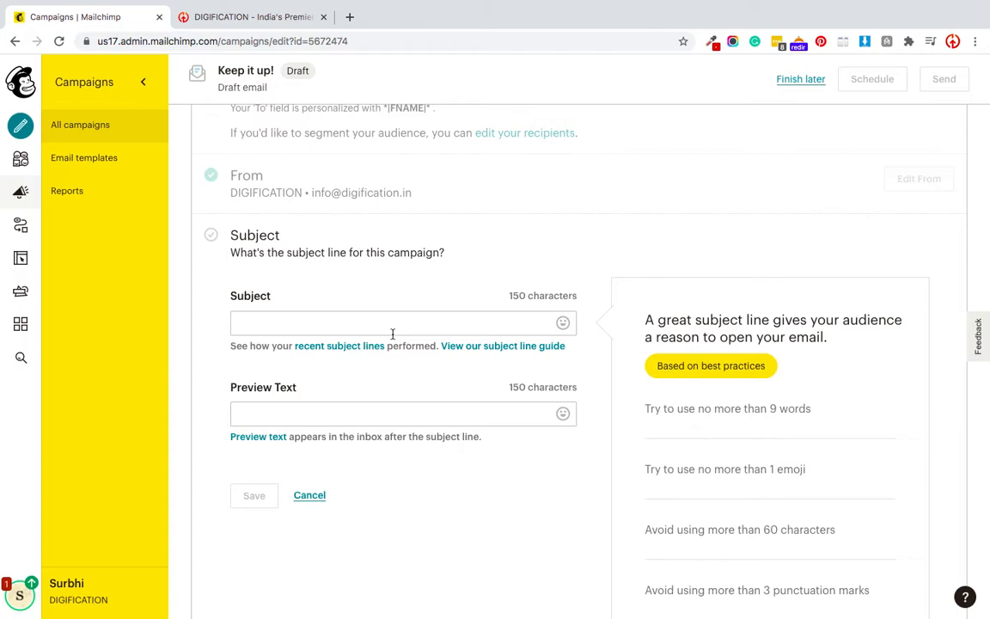
{"action": "scroll", "coordinate": [427, 406], "scroll_direction": "down", "scroll_amount": 1}
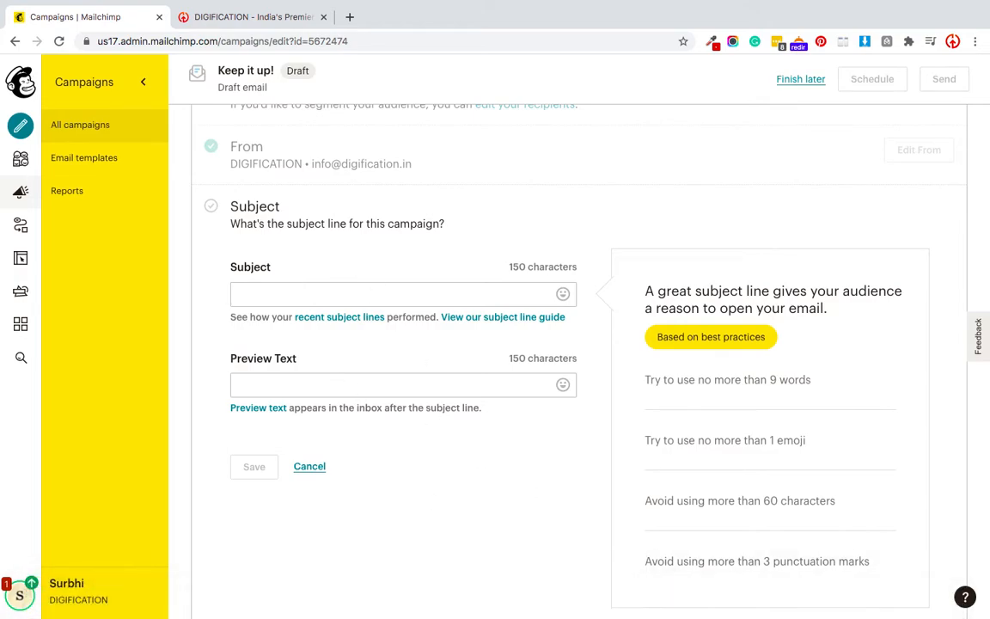
{"action": "left_click", "coordinate": [725, 599]}
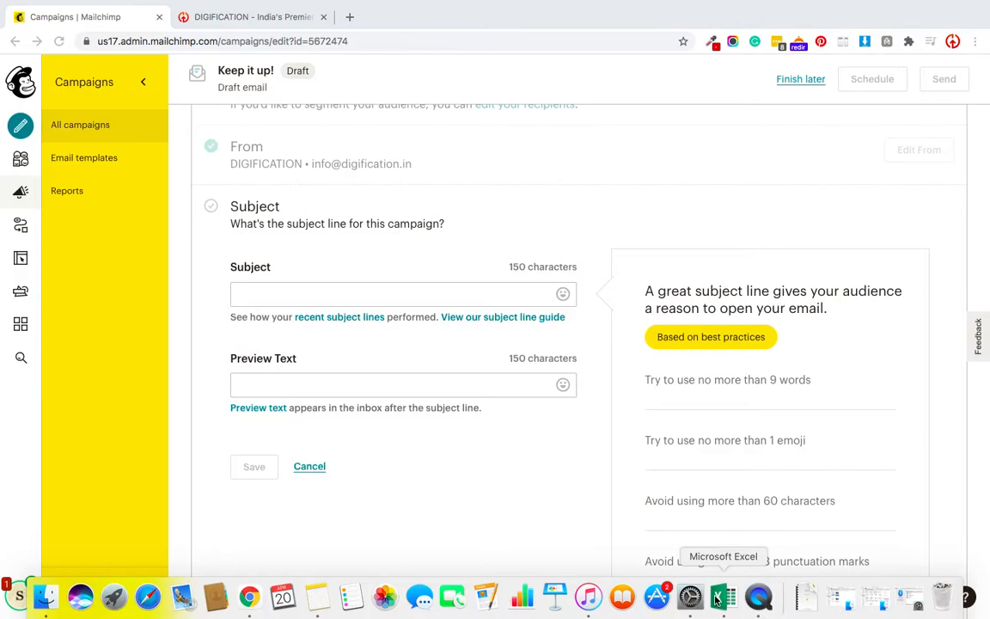
- In Notes, select the 'giving a digital edge to your career this new year?' line
{"action": "left_click", "coordinate": [317, 599]}
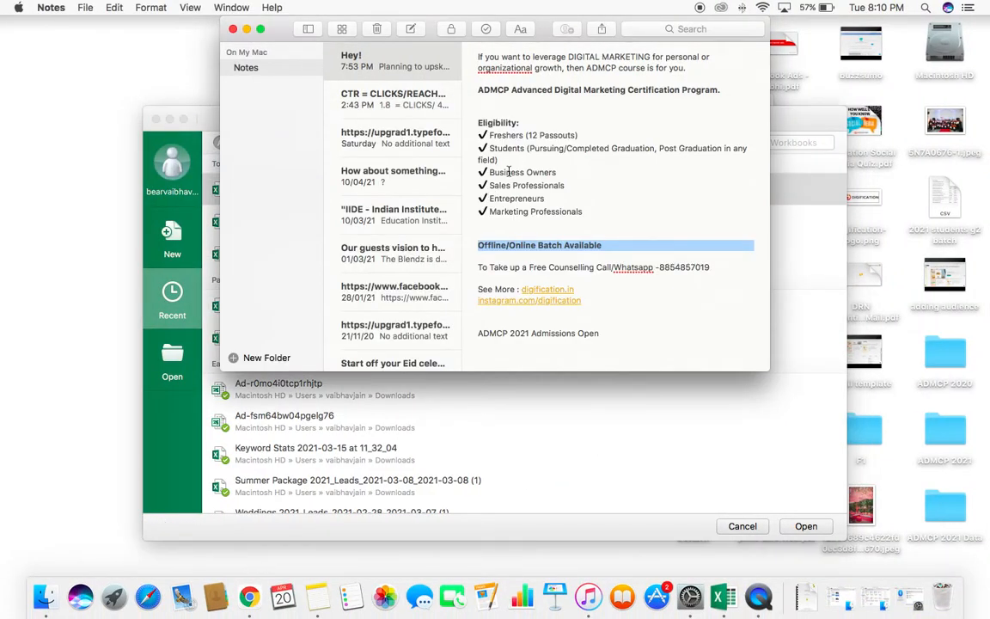
{"action": "scroll", "coordinate": [509, 172], "scroll_direction": "up", "scroll_amount": 3}
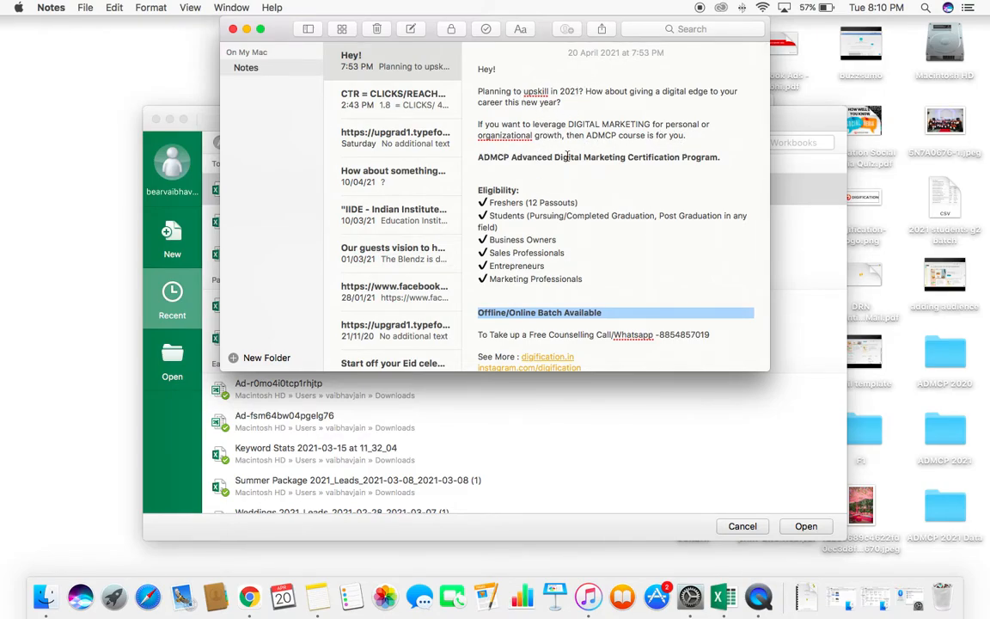
{"action": "scroll", "coordinate": [612, 79], "scroll_direction": "down", "scroll_amount": 1}
{"action": "left_click_drag", "start_coordinate": [631, 80], "coordinate": [634, 92]}
{"action": "key", "text": "ctrl+c"}
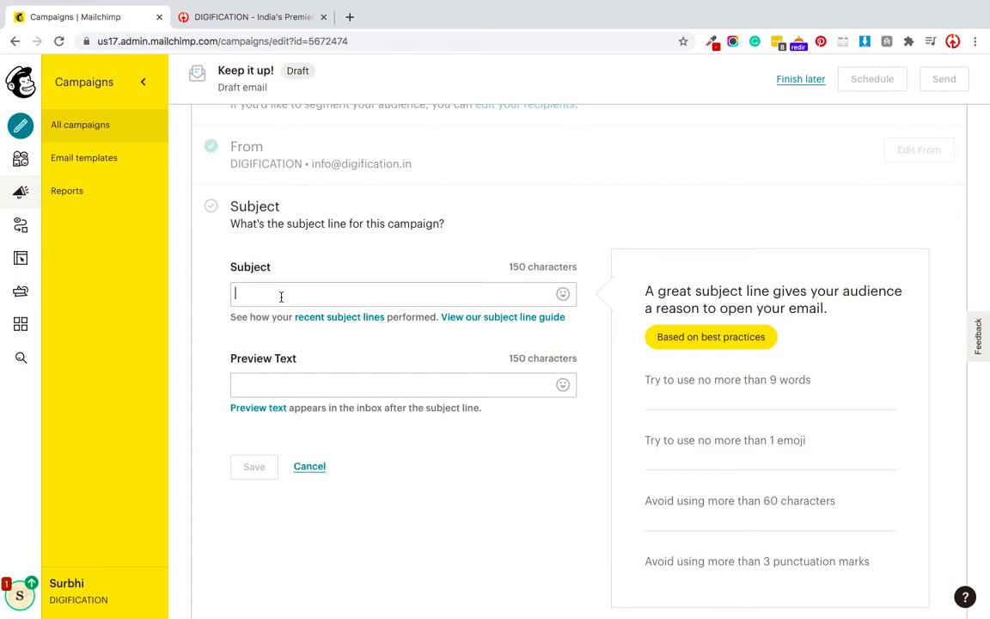
- Type the subject 'Kickstart your DIigital Marketing' and paste the copied phrase as preview text
{"action": "left_click", "coordinate": [281, 297]}
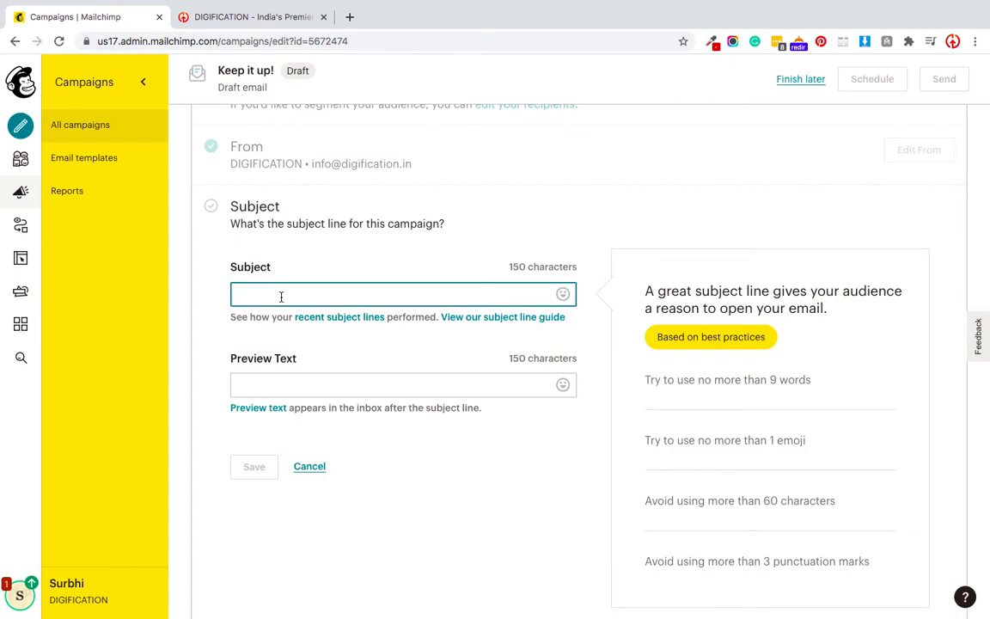
{"action": "type", "text": "Kickstar"}
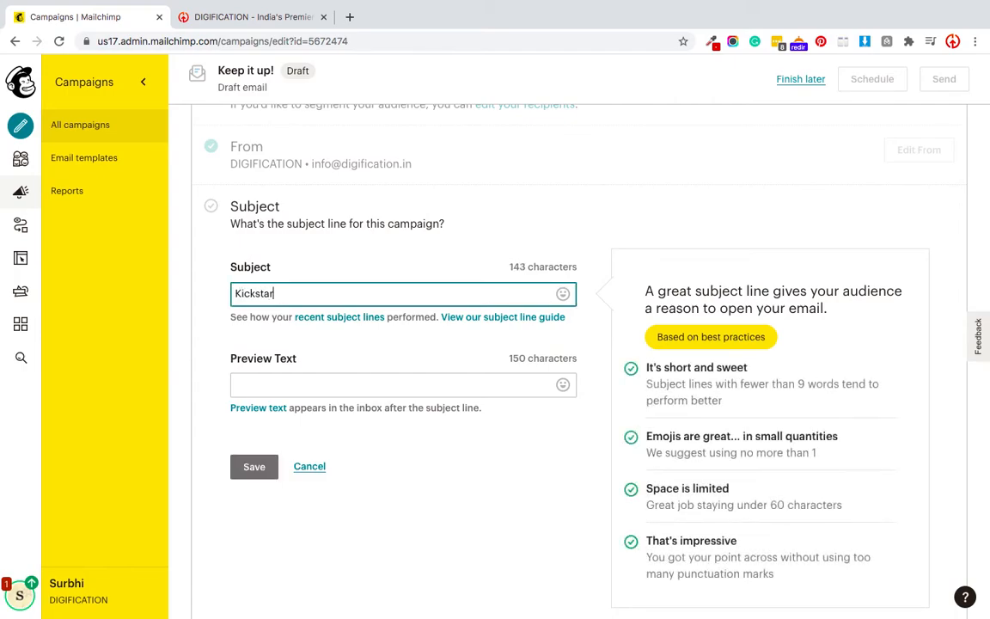
{"action": "type", "text": "t your DIigital "}
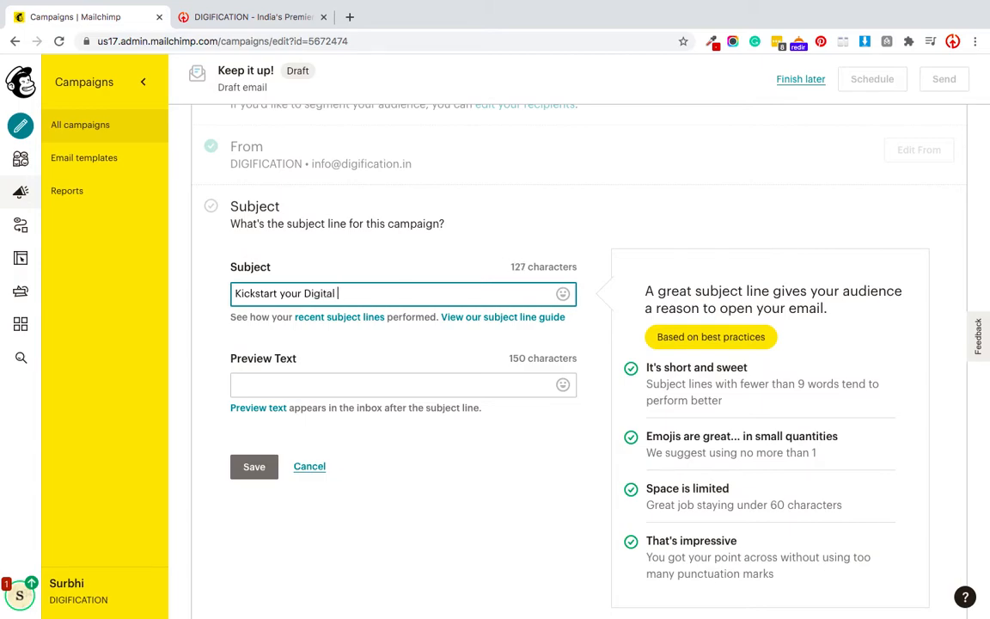
{"action": "type", "text": "Marketing"}
{"action": "left_click", "coordinate": [327, 388]}
{"action": "key", "text": "ctrl+v"}
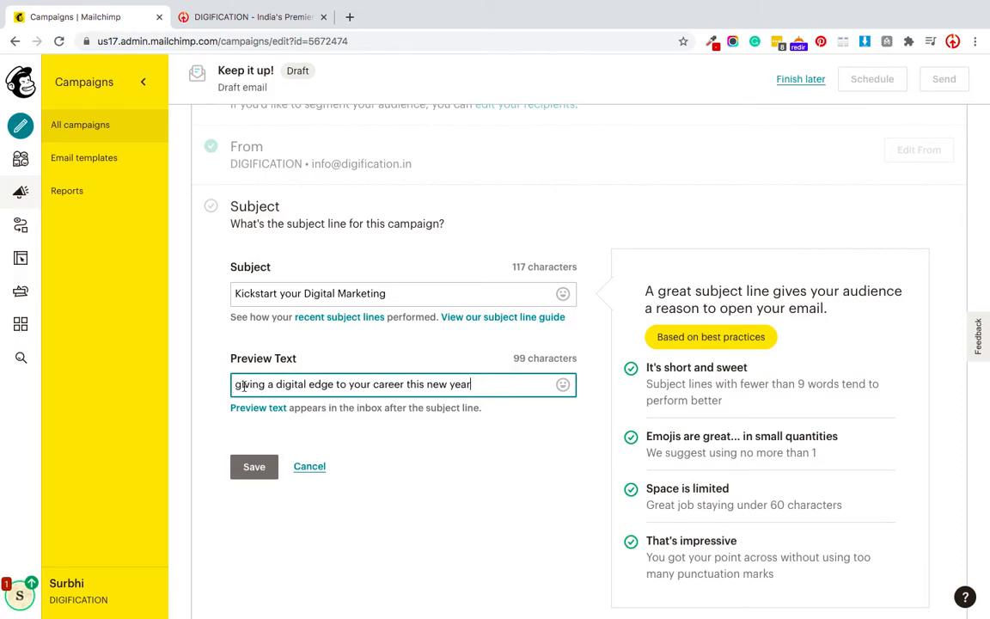
- Trim the preview text to 'Give a digital edge to your career'
{"action": "left_click_drag", "start_coordinate": [267, 388], "coordinate": [215, 384]}
{"action": "type", "text": "Give"}
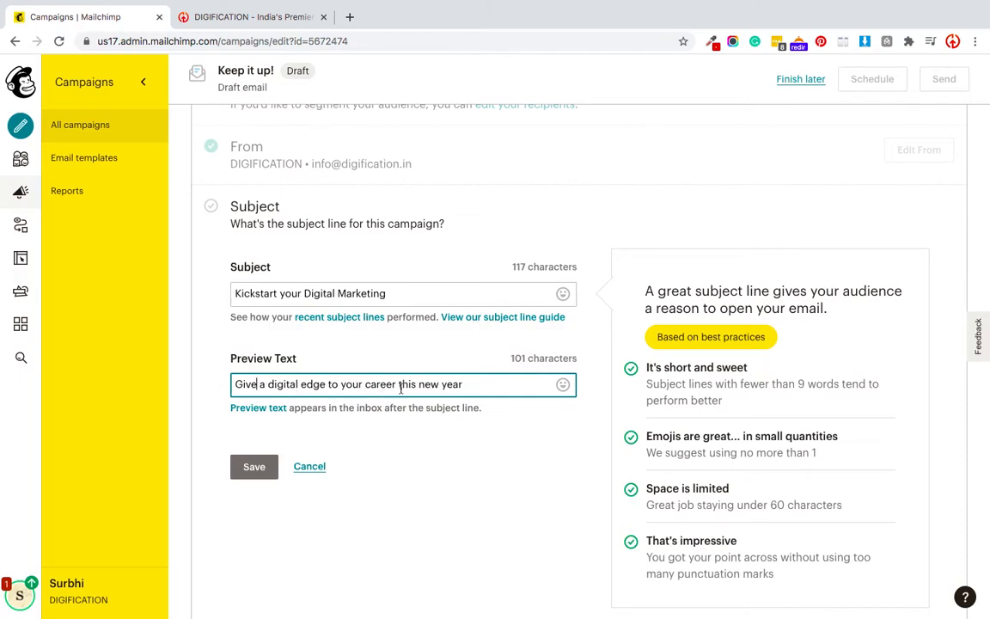
{"action": "left_click_drag", "start_coordinate": [488, 387], "coordinate": [394, 389]}
{"action": "key", "text": "BackSpace"}
- Add 'Journey' to the subject and capitalise Digital, Edge and Career in the preview text
{"action": "left_click", "coordinate": [403, 295]}
{"action": "type", "text": "Jou"}
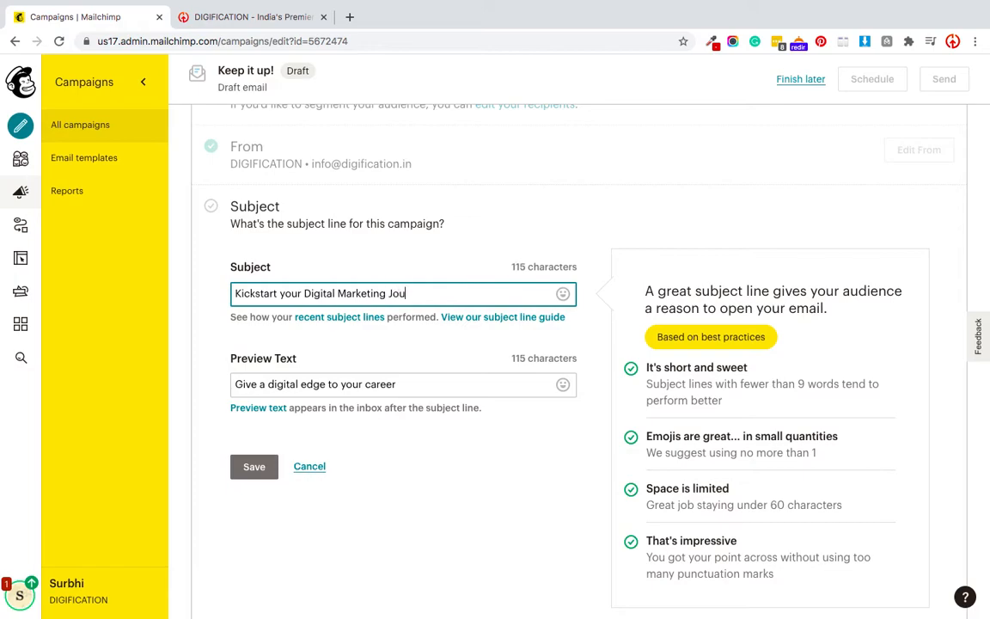
{"action": "type", "text": "rney"}
{"action": "left_click", "coordinate": [271, 386]}
{"action": "key", "text": "BackSpace"}
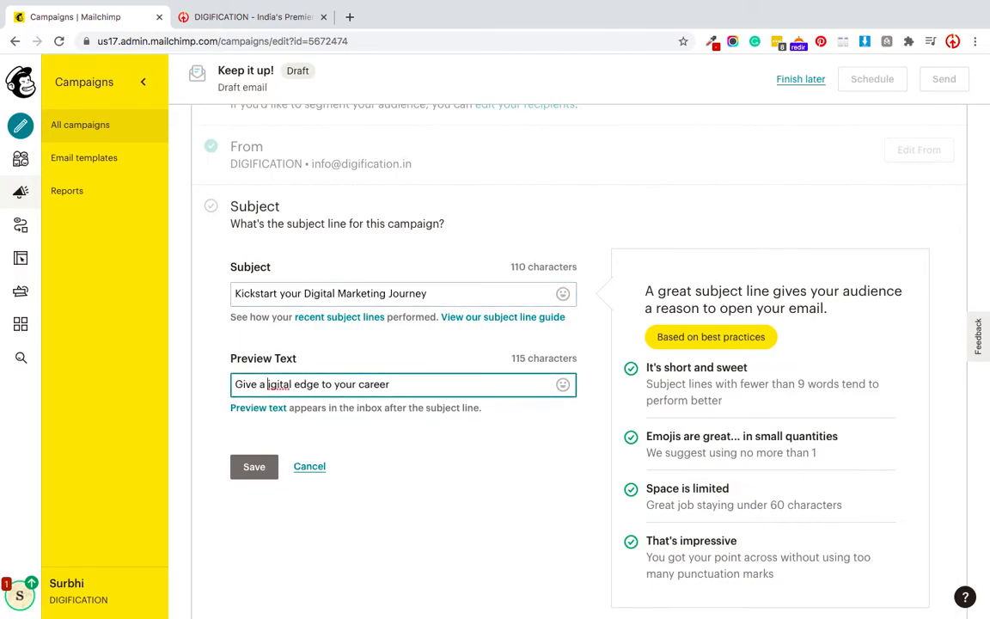
{"action": "type", "text": "D"}
{"action": "left_click", "coordinate": [307, 386]}
{"action": "key", "text": "BackSpace"}
{"action": "type", "text": "E"}
{"action": "left_click", "coordinate": [371, 385]}
{"action": "key", "text": "BackSpace"}
{"action": "type", "text": "C"}
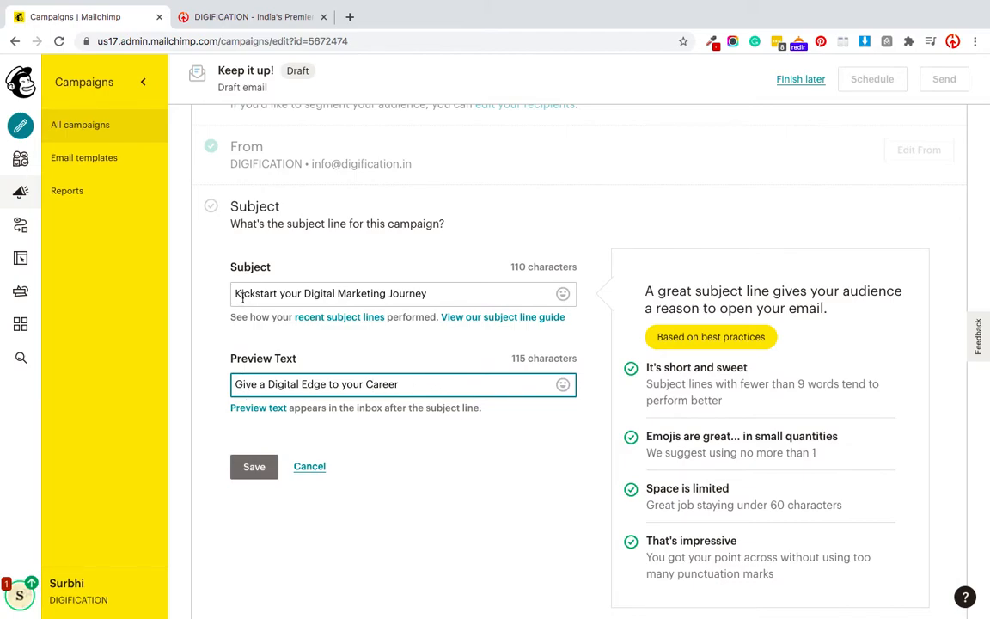
{"action": "left_click", "coordinate": [453, 287]}
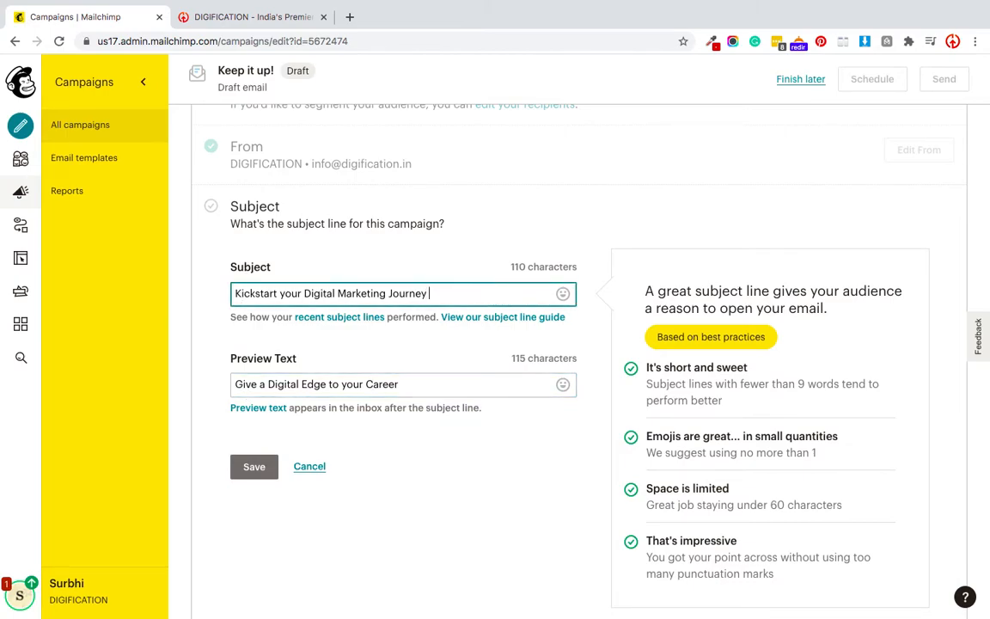
- Insert the 🏆 trophy emoji from the emoji picker at the end of the subject
{"action": "left_click", "coordinate": [563, 294]}
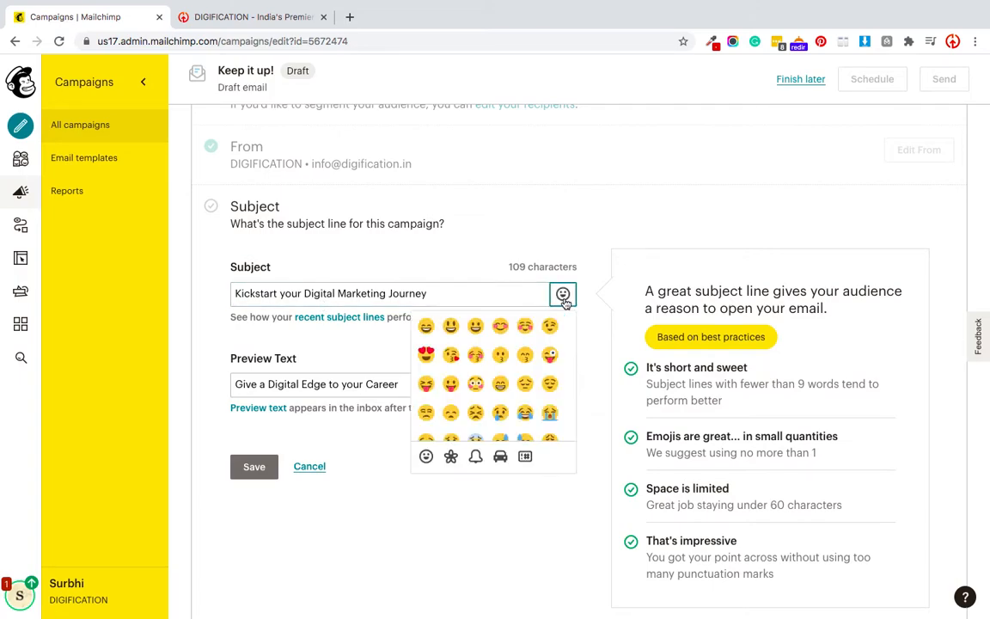
{"action": "scroll", "coordinate": [477, 396], "scroll_direction": "down", "scroll_amount": 3}
{"action": "scroll", "coordinate": [478, 405], "scroll_direction": "down", "scroll_amount": 10}
{"action": "scroll", "coordinate": [478, 405], "scroll_direction": "down", "scroll_amount": 5}
{"action": "scroll", "coordinate": [478, 405], "scroll_direction": "up", "scroll_amount": 5}
{"action": "scroll", "coordinate": [478, 405], "scroll_direction": "up", "scroll_amount": 3}
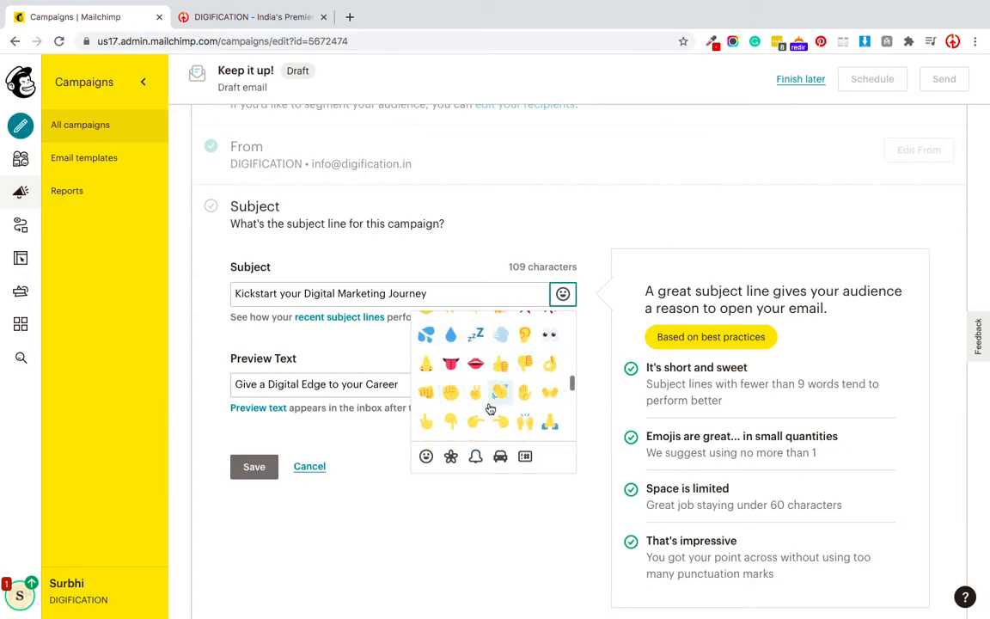
{"action": "scroll", "coordinate": [490, 410], "scroll_direction": "up", "scroll_amount": 1}
{"action": "scroll", "coordinate": [508, 407], "scroll_direction": "down", "scroll_amount": 3}
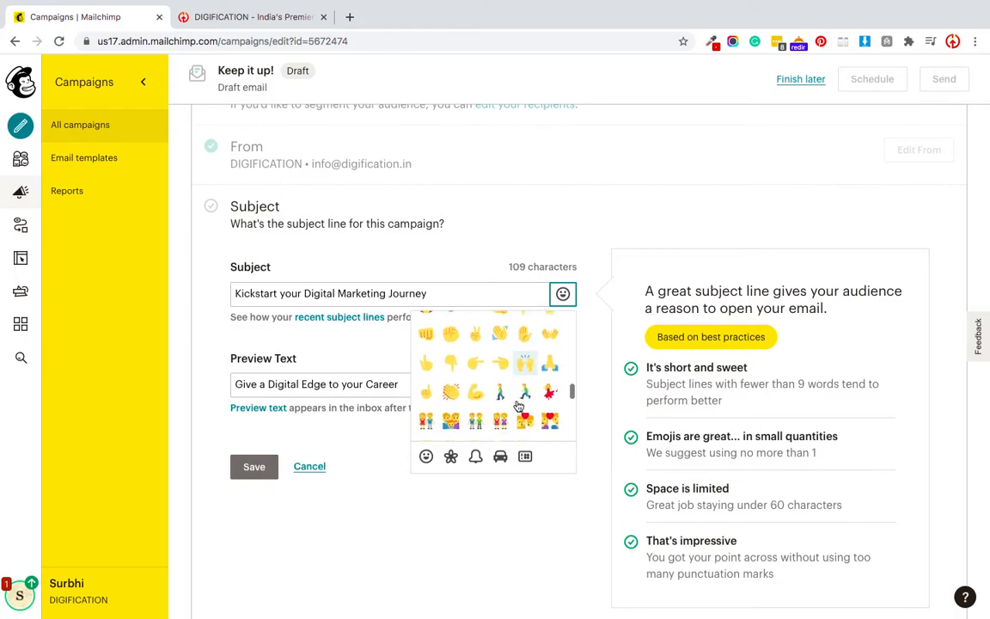
{"action": "left_click", "coordinate": [455, 459]}
{"action": "scroll", "coordinate": [453, 404], "scroll_direction": "up", "scroll_amount": 5}
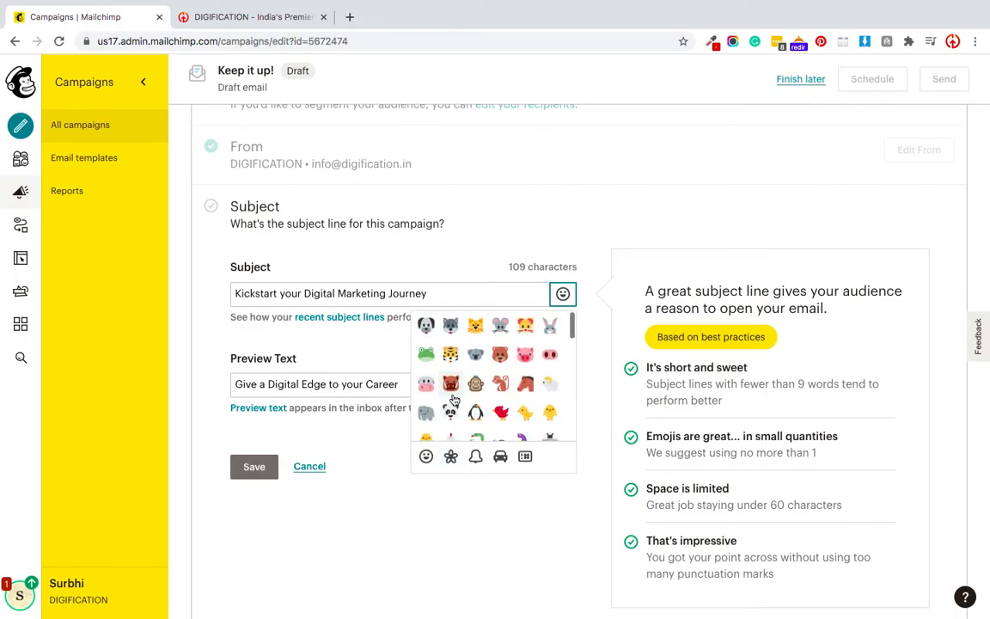
{"action": "left_click", "coordinate": [476, 456]}
{"action": "scroll", "coordinate": [481, 369], "scroll_direction": "down", "scroll_amount": 5}
{"action": "scroll", "coordinate": [480, 395], "scroll_direction": "down", "scroll_amount": 5}
{"action": "scroll", "coordinate": [476, 426], "scroll_direction": "down", "scroll_amount": 5}
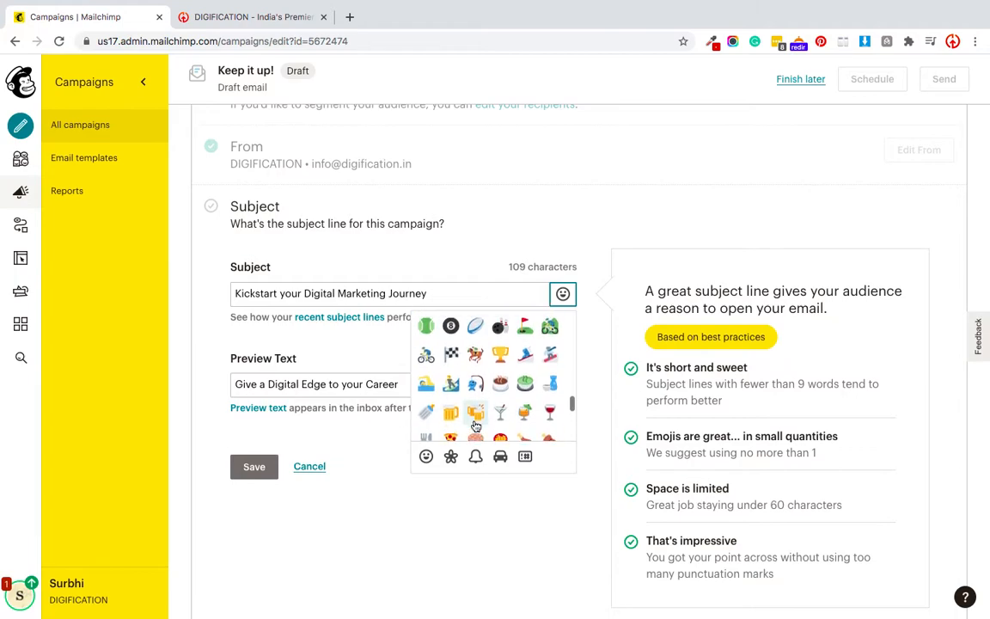
{"action": "left_click", "coordinate": [335, 293]}
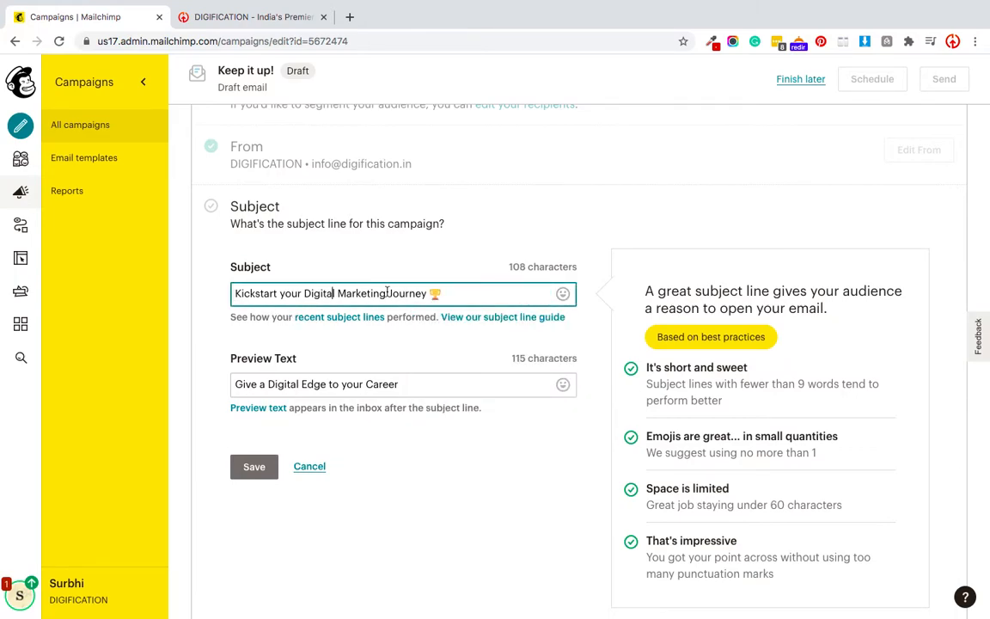
- Move 'Give a Digital Edge to your Career' from the preview text into the subject before the trophy
{"action": "left_click_drag", "start_coordinate": [411, 386], "coordinate": [228, 379]}
{"action": "key", "text": "ctrl+c"}
{"action": "key", "text": "BackSpace"}
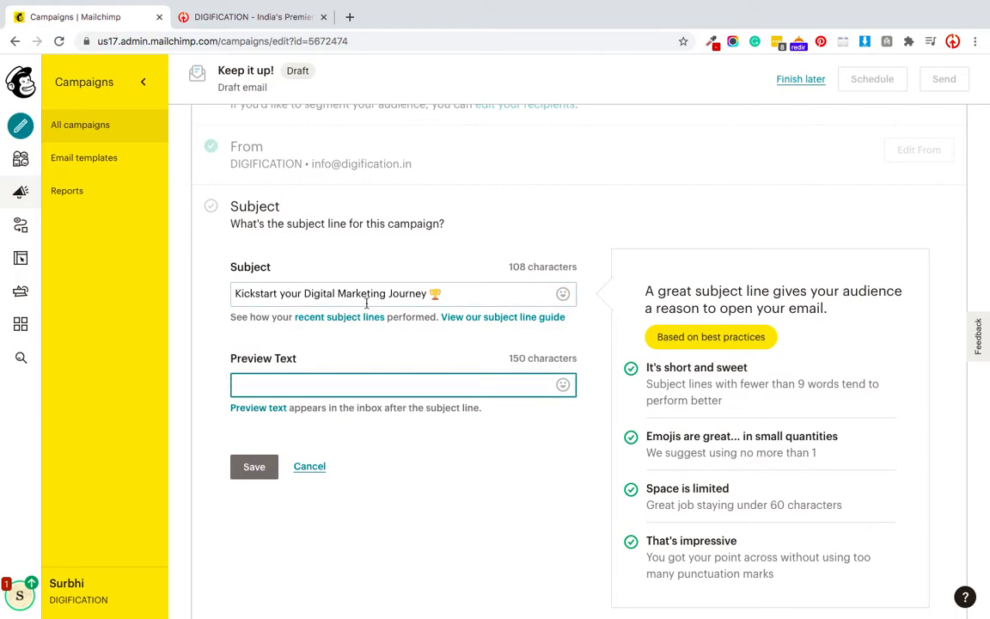
{"action": "left_click_drag", "start_coordinate": [423, 294], "coordinate": [233, 293]}
{"action": "key", "text": "ctrl+v"}
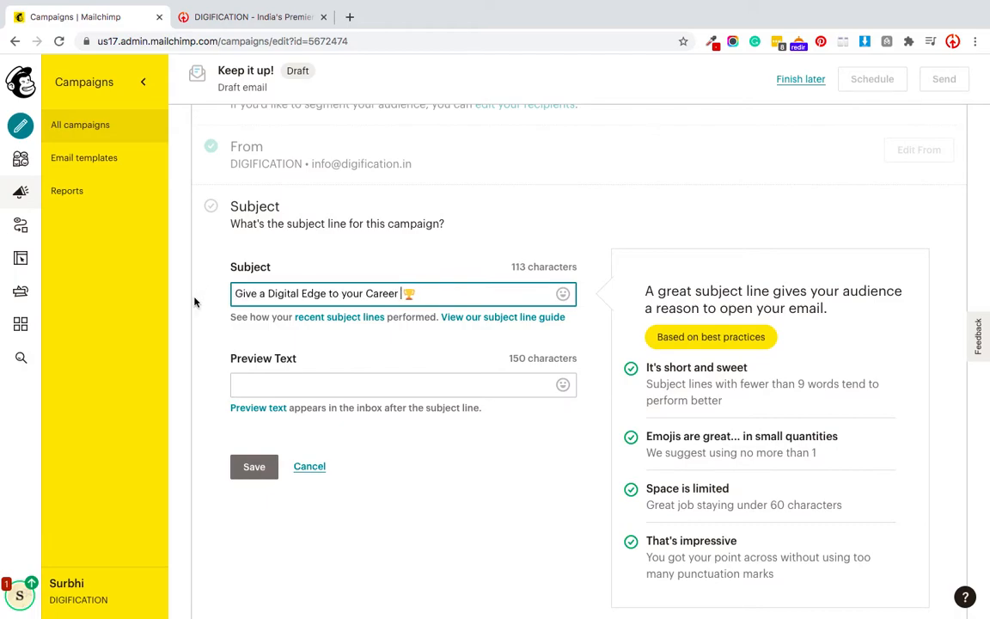
- Write the new preview text 'Learn Digital Marketing. Apply Now!'
{"action": "left_click", "coordinate": [252, 392]}
{"action": "type", "text": "Admi"}
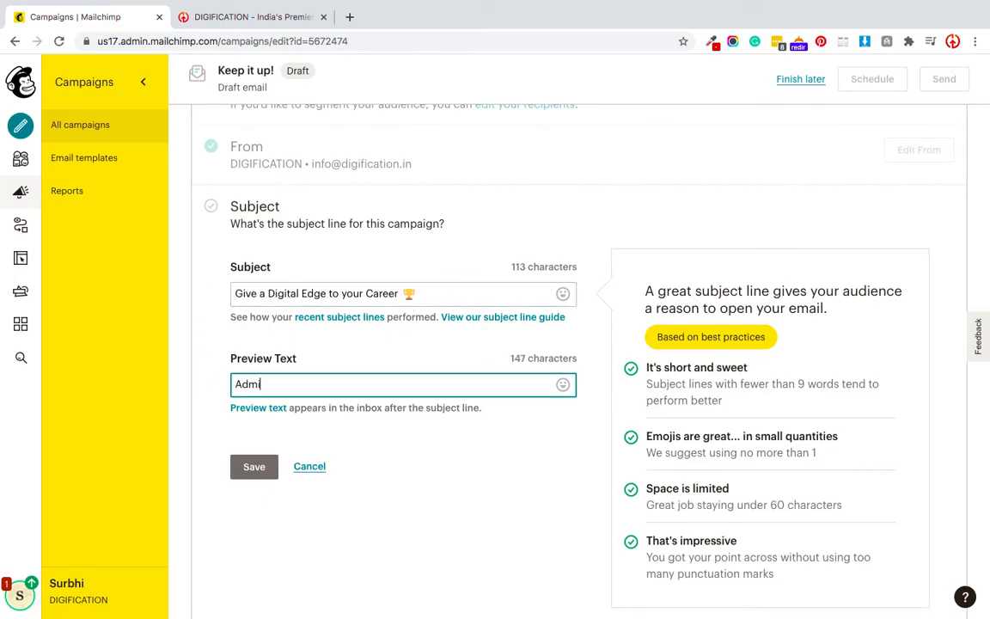
{"action": "type", "text": "ssions Open"}
{"action": "key", "text": "ctrl+a"}
{"action": "type", "text": "Appl"}
{"action": "type", "text": "y no"}
{"action": "type", "text": "ow"}
{"action": "left_click", "coordinate": [235, 384]}
{"action": "type", "text": "Learn Digital mar"}
{"action": "key", "text": "BackSpace"}
{"action": "key", "text": "BackSpace"}
{"action": "key", "text": "BackSpace"}
{"action": "type", "text": "Marketing."}
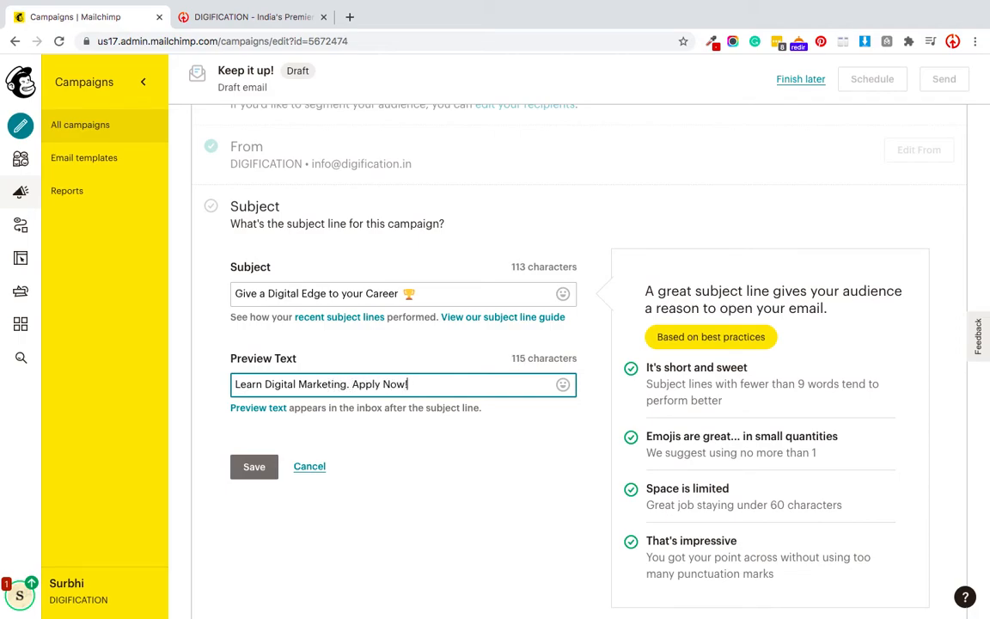
- Save the subject and preview text, then start Design Email with the Classic Builder
{"action": "left_click", "coordinate": [240, 466]}
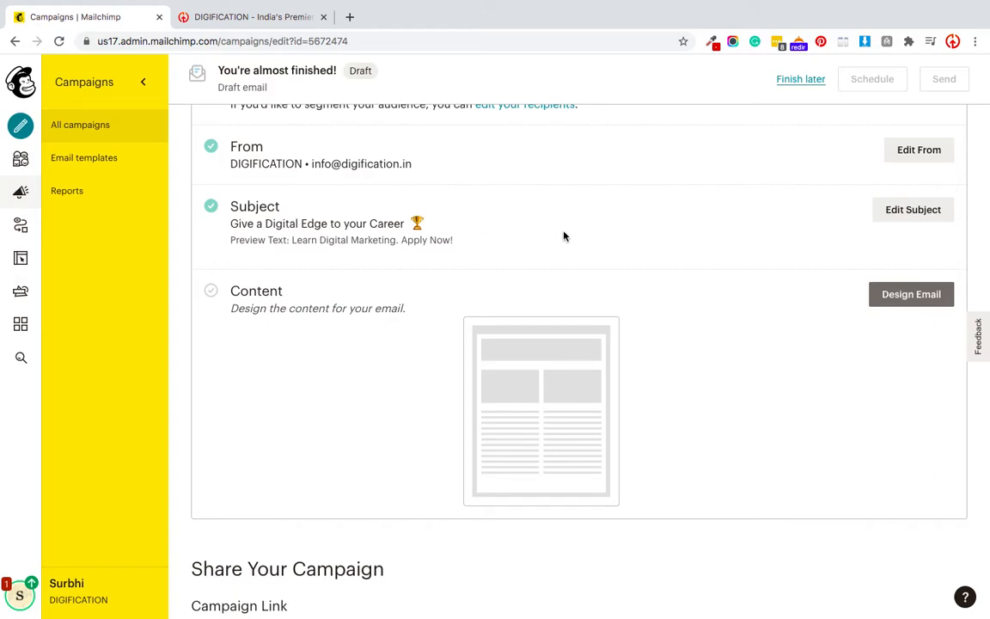
{"action": "scroll", "coordinate": [648, 336], "scroll_direction": "up", "scroll_amount": 1}
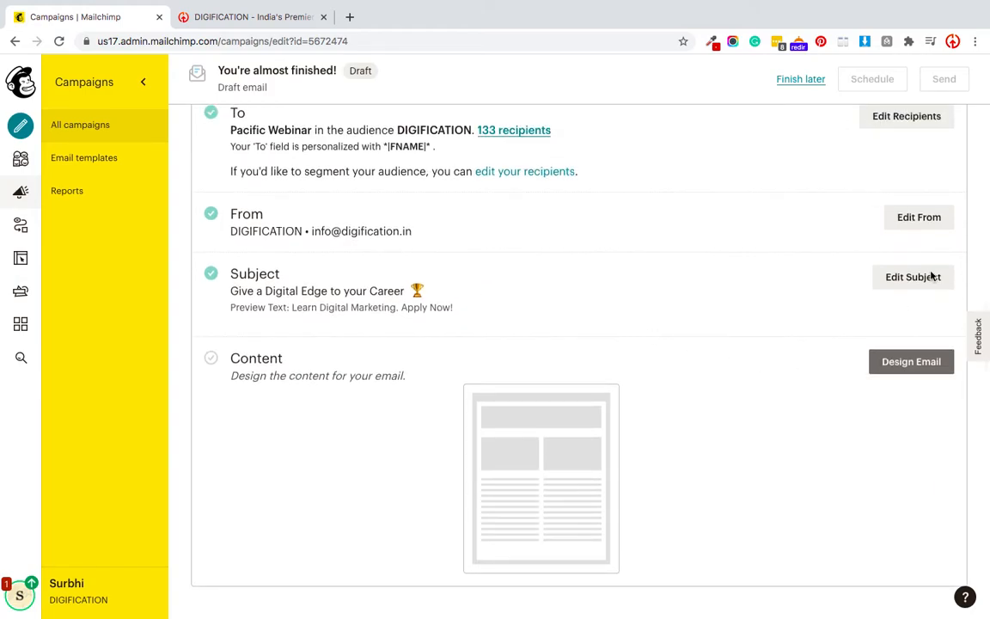
{"action": "left_click", "coordinate": [926, 370]}
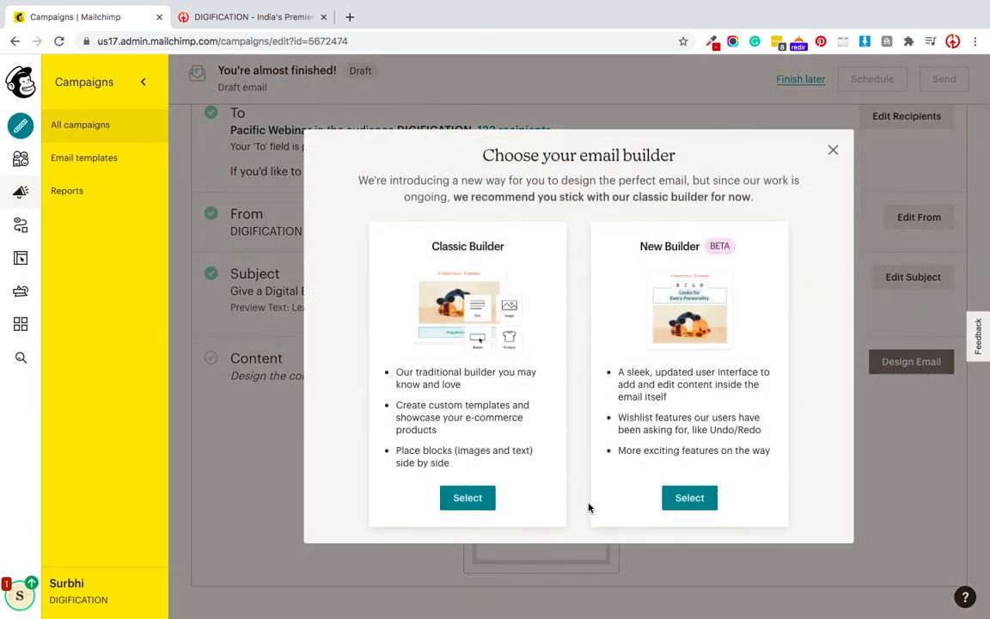
{"action": "left_click", "coordinate": [470, 500]}
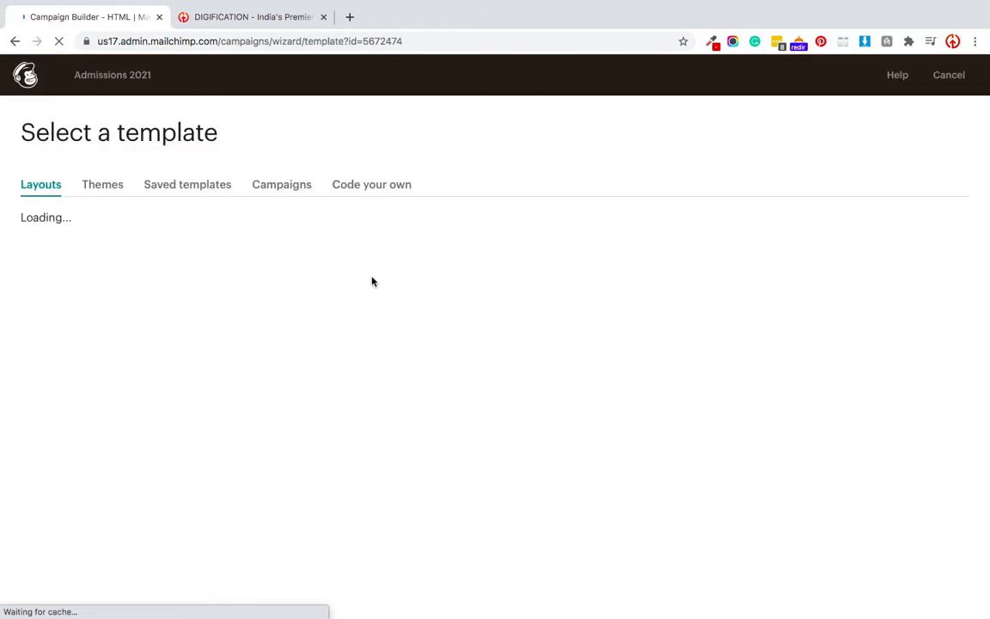
- Apply the saved ADMCP 2021 Admissions template, review its DIGIFICATION design, and continue to the checklist
{"action": "left_click", "coordinate": [156, 195]}
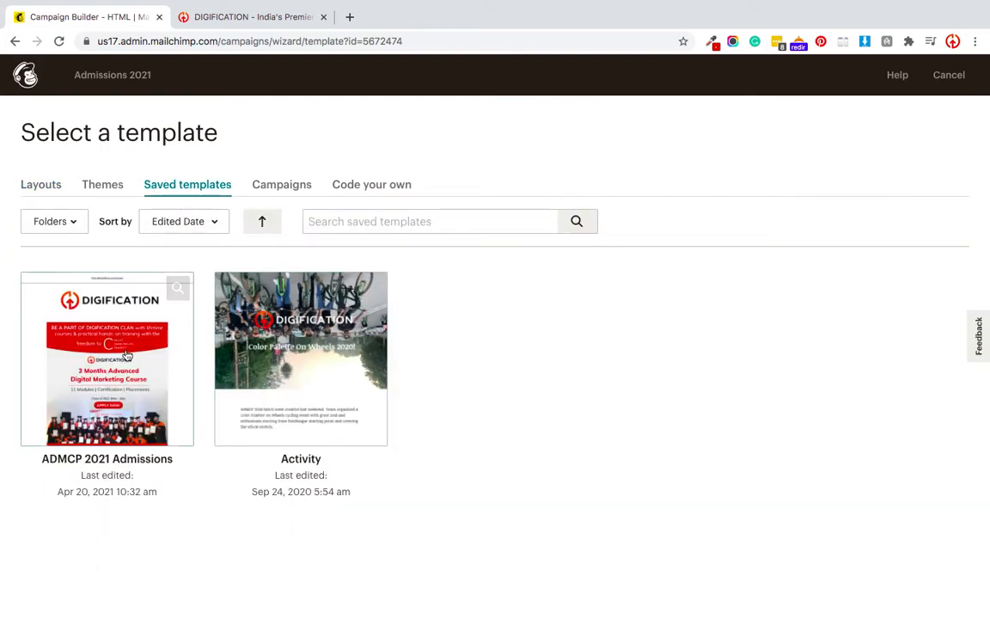
{"action": "left_click", "coordinate": [125, 356]}
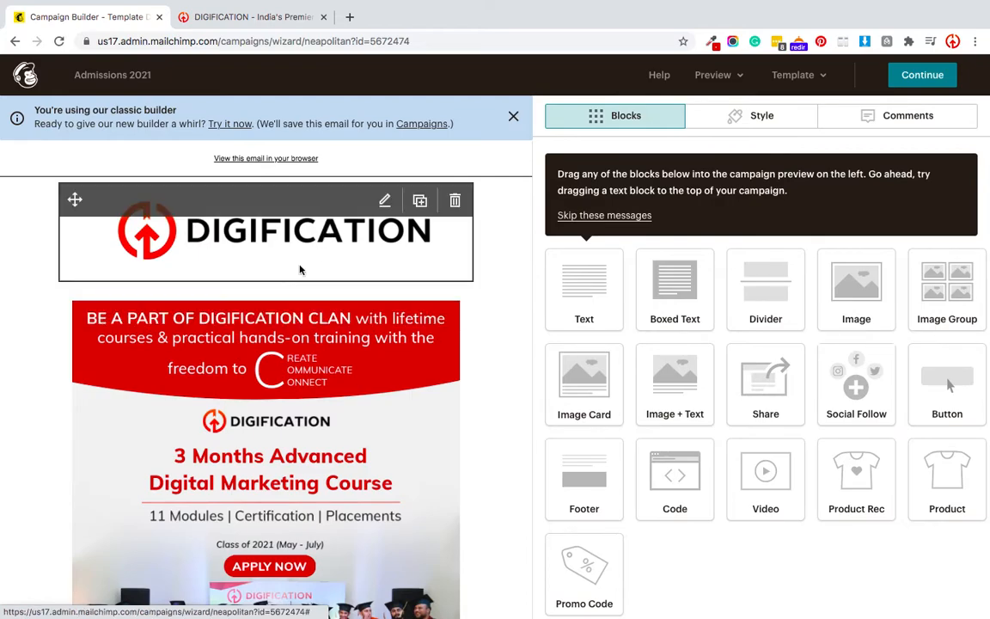
{"action": "scroll", "coordinate": [268, 344], "scroll_direction": "down", "scroll_amount": 2}
{"action": "scroll", "coordinate": [267, 343], "scroll_direction": "down", "scroll_amount": 6}
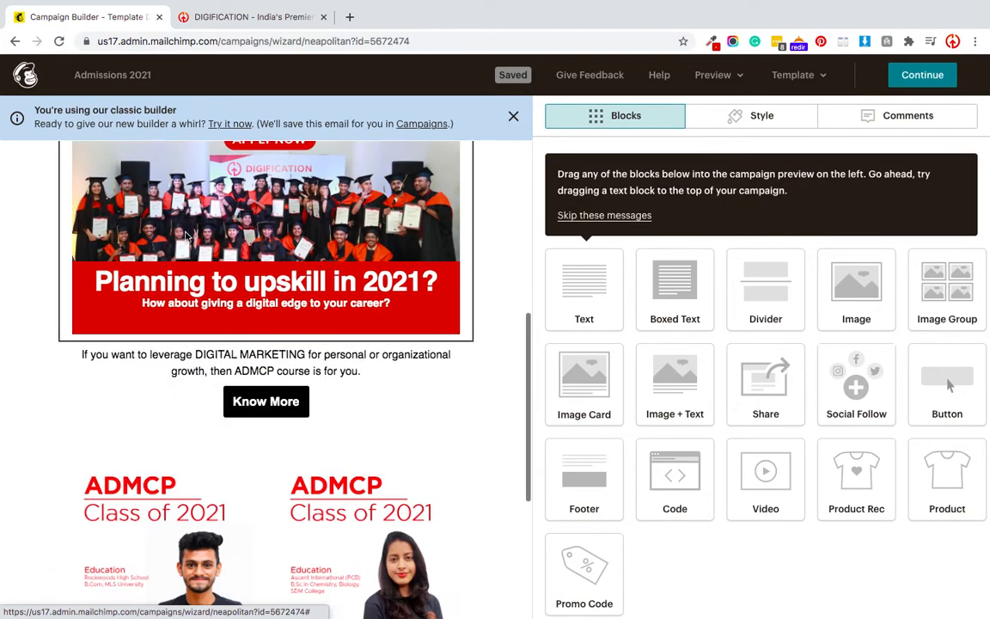
{"action": "scroll", "coordinate": [253, 301], "scroll_direction": "down", "scroll_amount": 2}
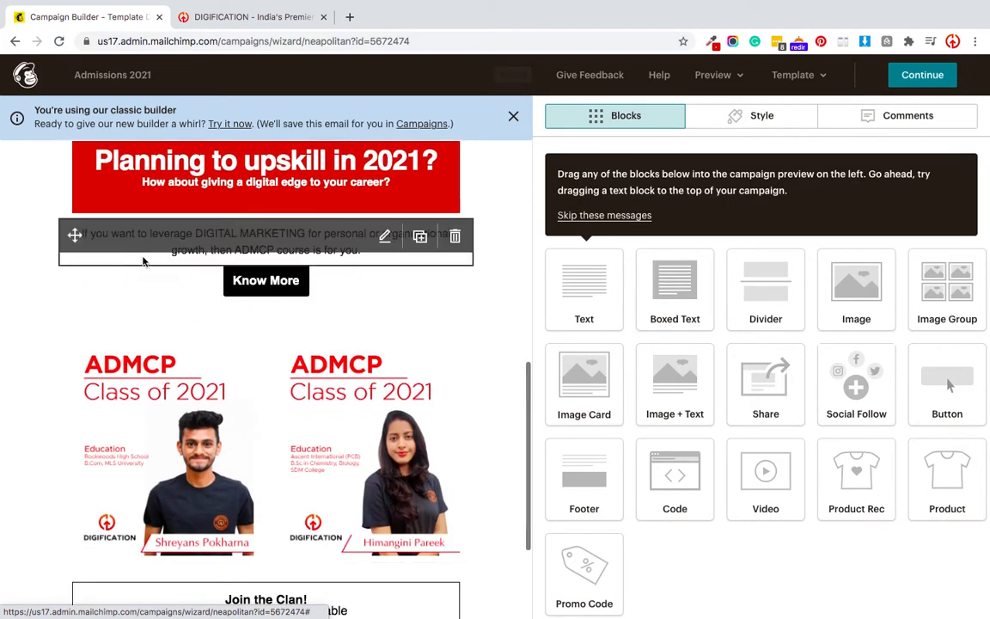
{"action": "scroll", "coordinate": [195, 390], "scroll_direction": "down", "scroll_amount": 3}
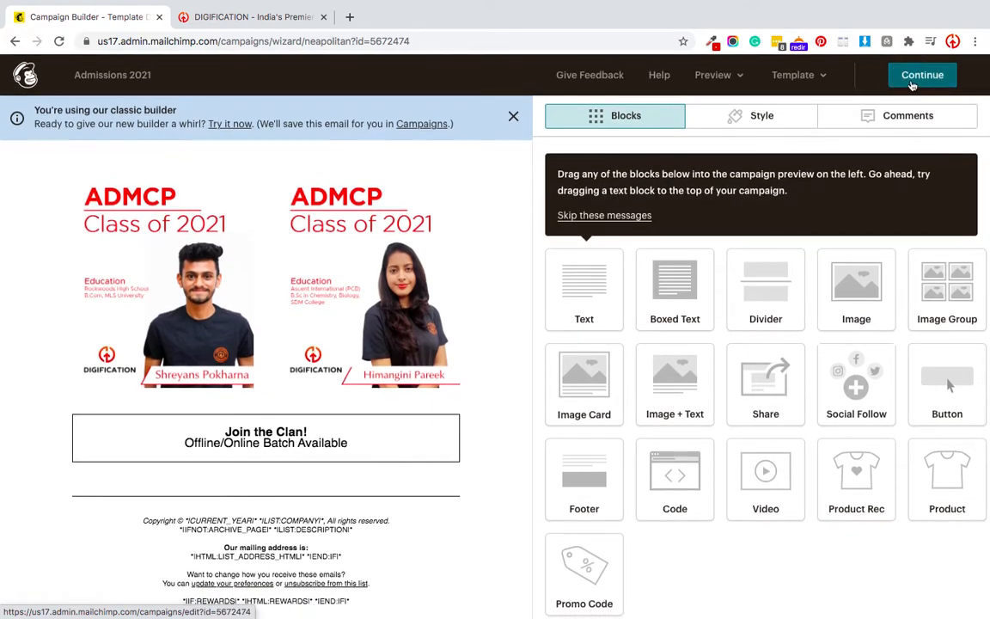
{"action": "left_click", "coordinate": [918, 77]}
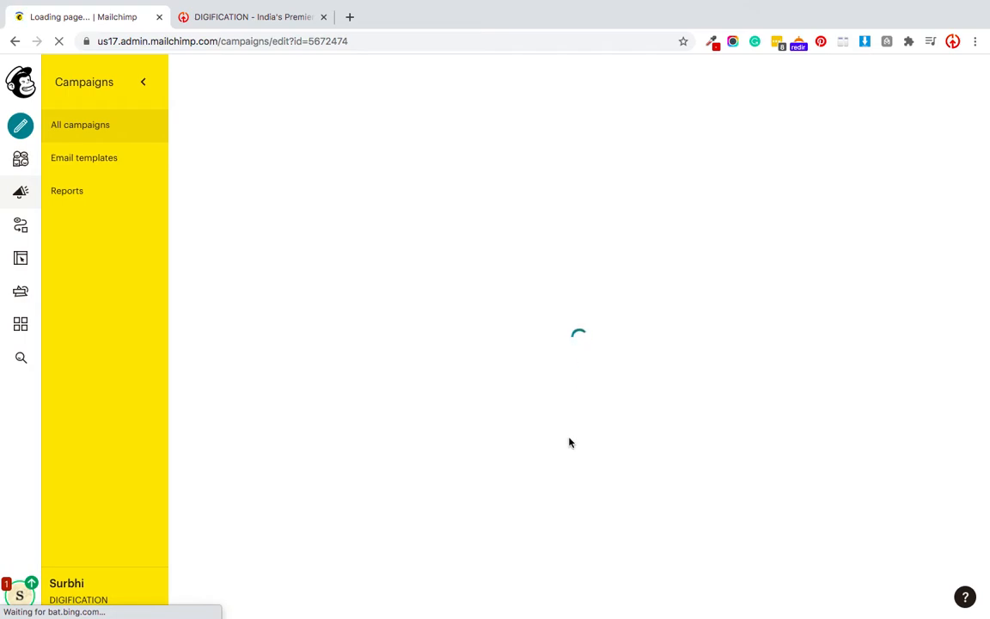
- Open the test email options and clear the existing test recipient addresses
{"action": "scroll", "coordinate": [570, 395], "scroll_direction": "down", "scroll_amount": 5}
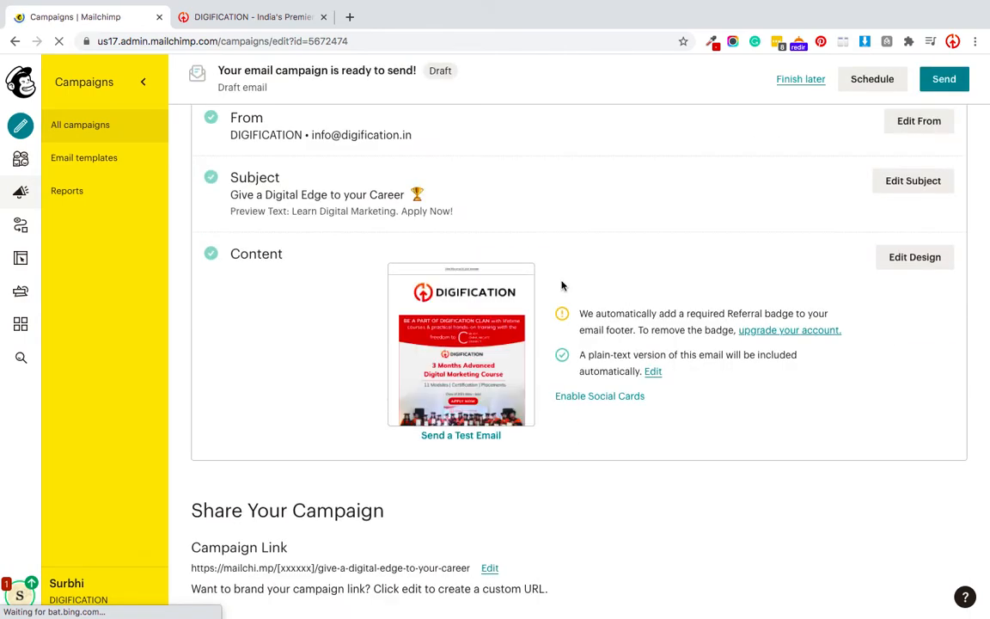
{"action": "left_click", "coordinate": [442, 435]}
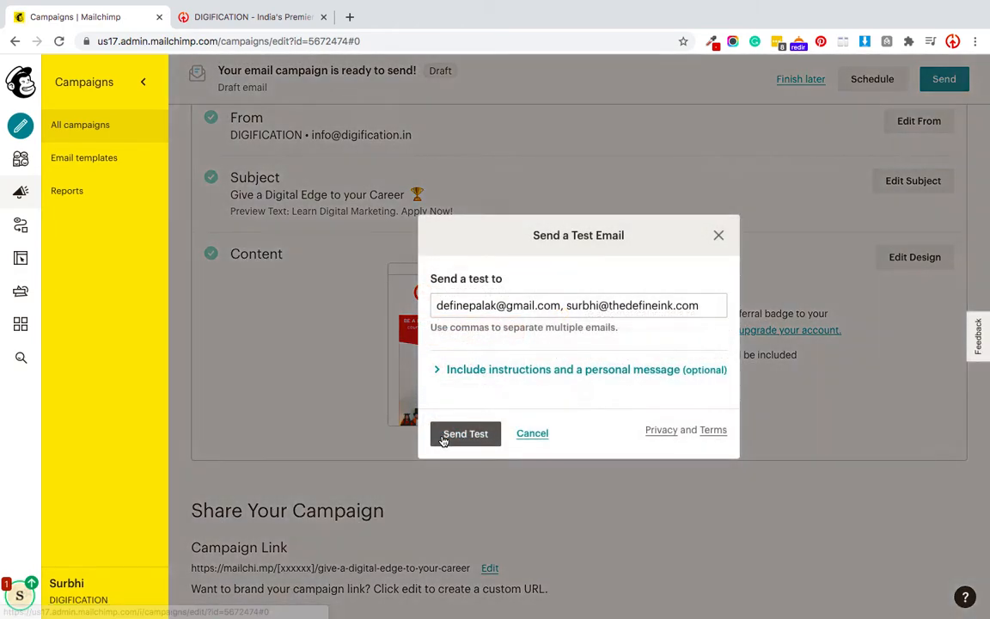
{"action": "left_click", "coordinate": [567, 305]}
{"action": "double_click", "coordinate": [571, 306]}
{"action": "key", "text": "BackSpace"}
{"action": "key", "text": "super+a"}
{"action": "key", "text": "BackSpace"}
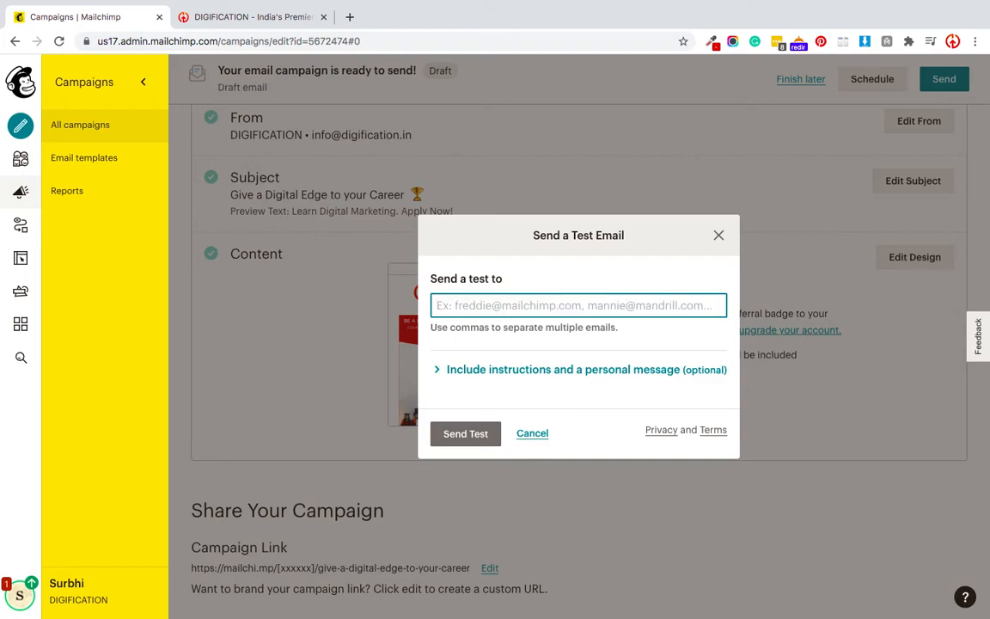
- Enter two new recipient e-mail addresses, comma-separated, send the test, and dismiss the confirmation
{"action": "type", "text": "surbhi"}
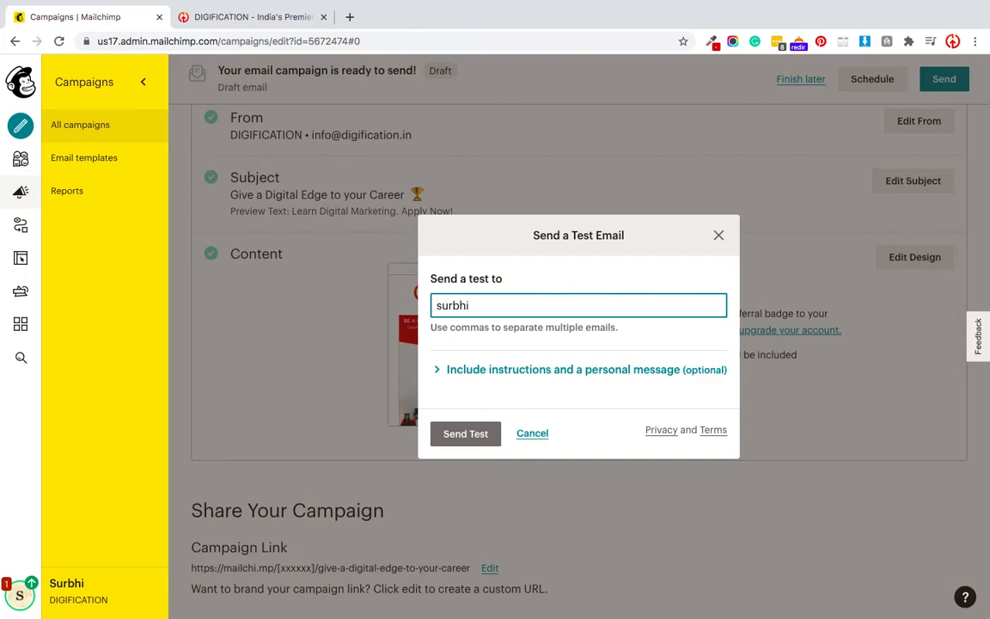
{"action": "key", "text": "BackSpace"}
{"action": "key", "text": "BackSpace"}
{"action": "key", "text": "BackSpace"}
{"action": "key", "text": "BackSpace"}
{"action": "key", "text": "BackSpace"}
{"action": "key", "text": "BackSpace"}
{"action": "key", "text": "BackSpace"}
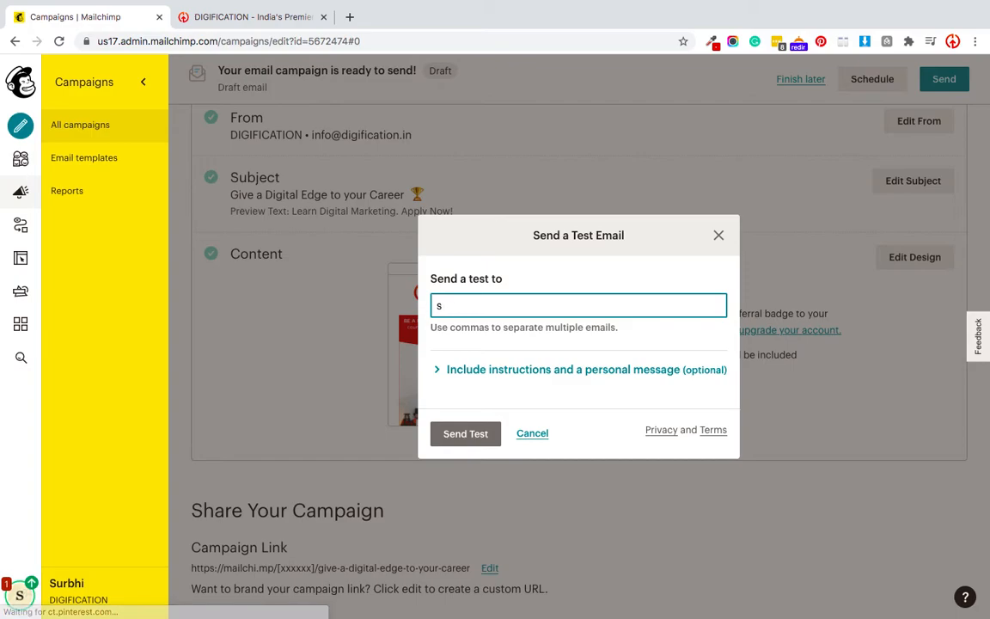
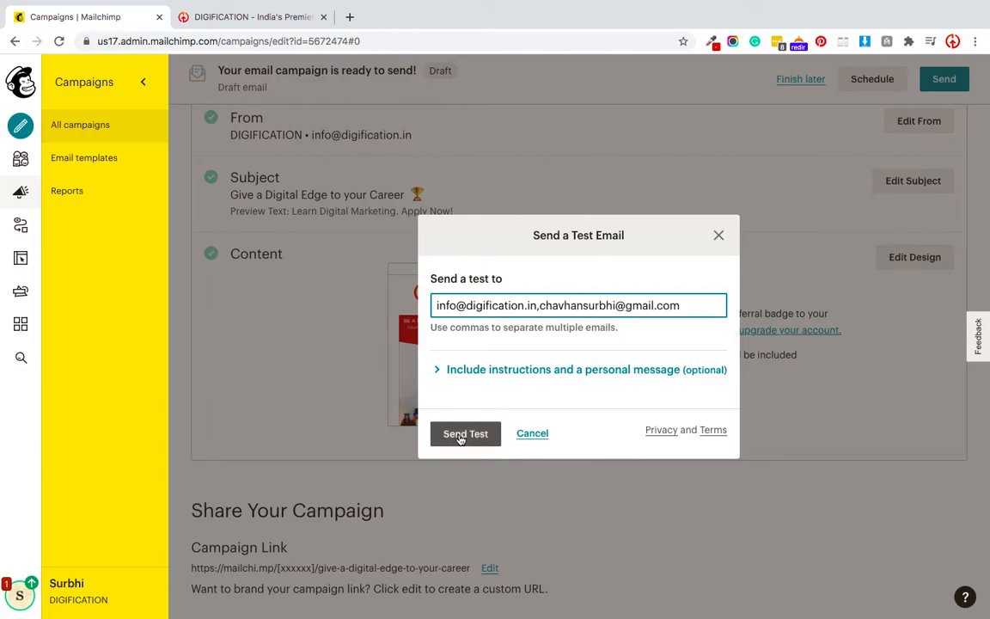
{"action": "left_click", "coordinate": [464, 435]}
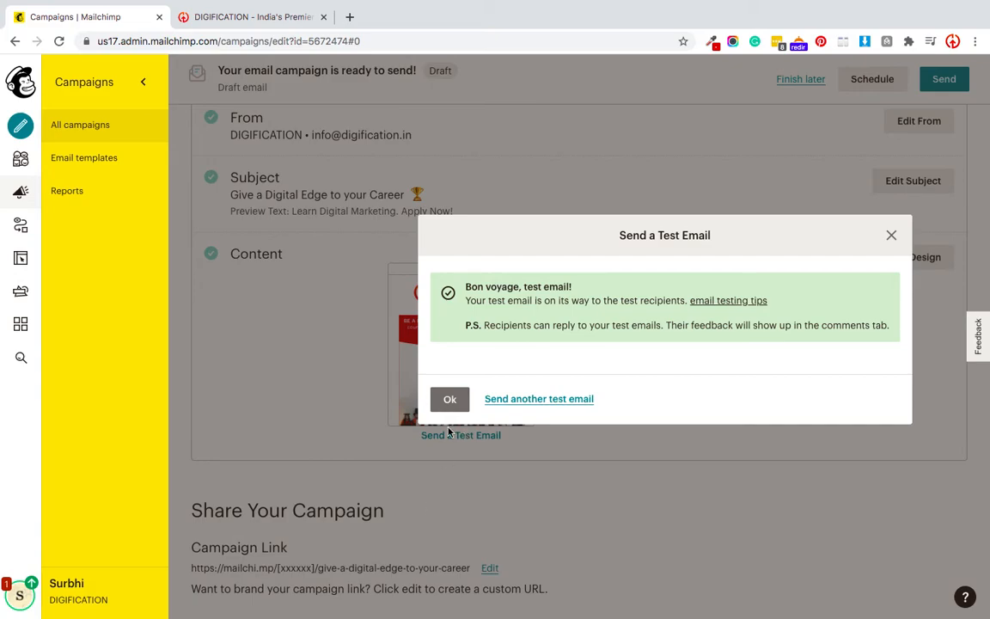
{"action": "left_click", "coordinate": [450, 400]}
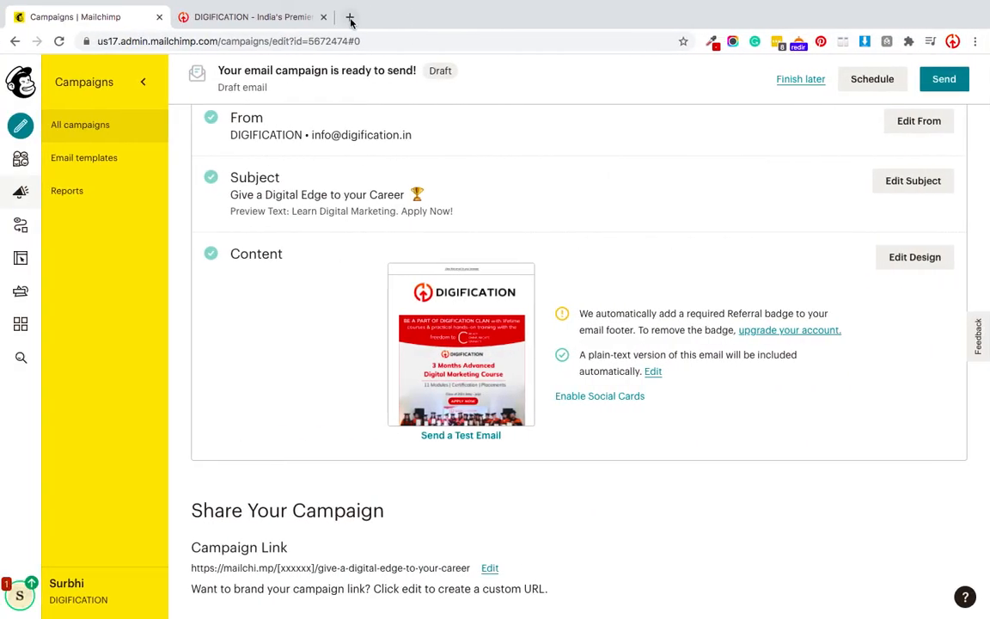
- Open Gmail in a new tab and switch to the company account's inbox
{"action": "left_click", "coordinate": [350, 17]}
{"action": "type", "text": "g"}
{"action": "key", "text": "Return"}
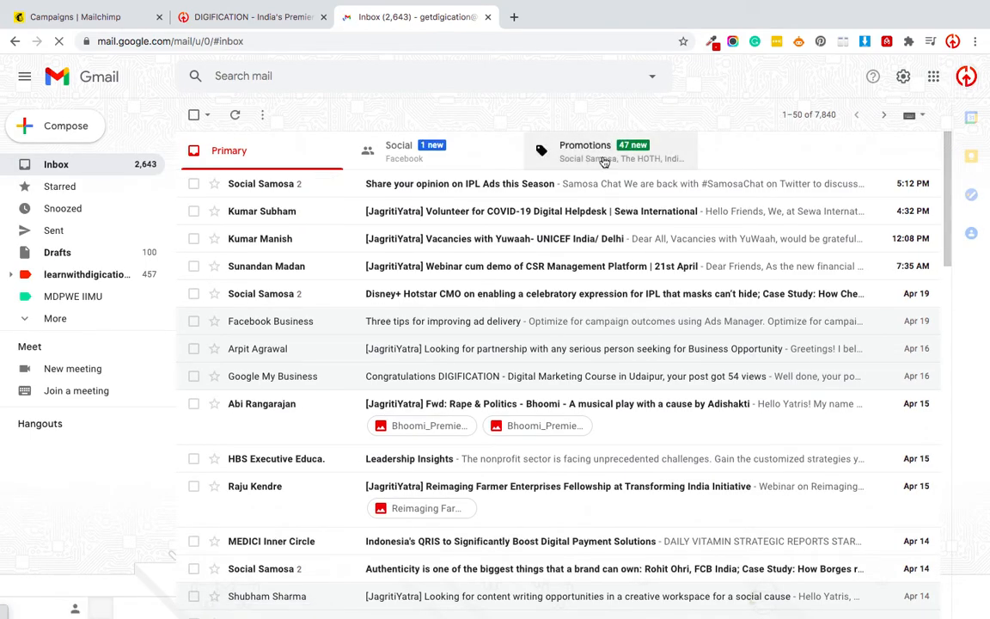
{"action": "left_click", "coordinate": [966, 76]}
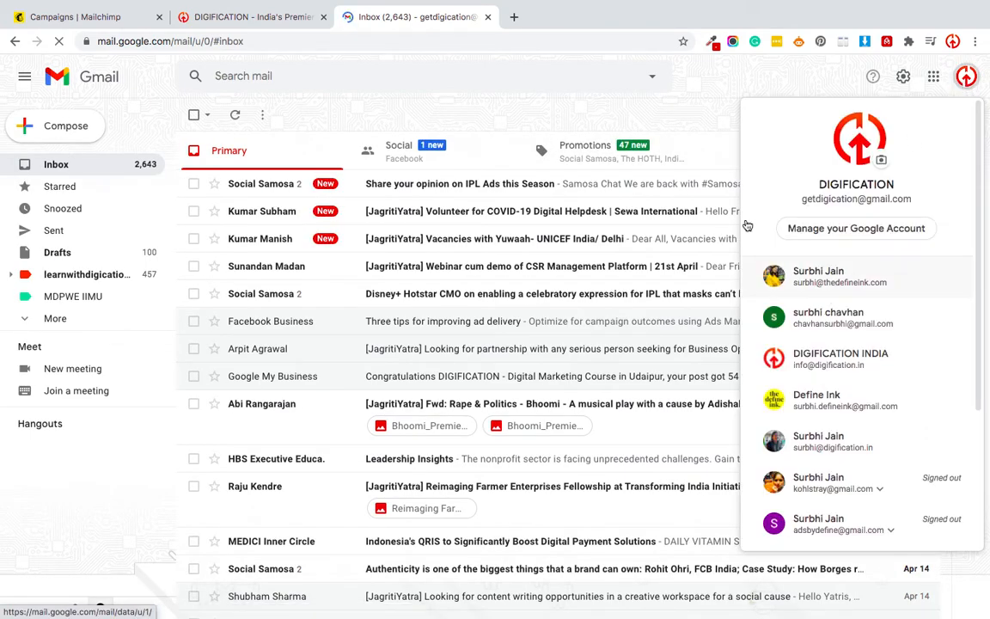
{"action": "left_click", "coordinate": [801, 366]}
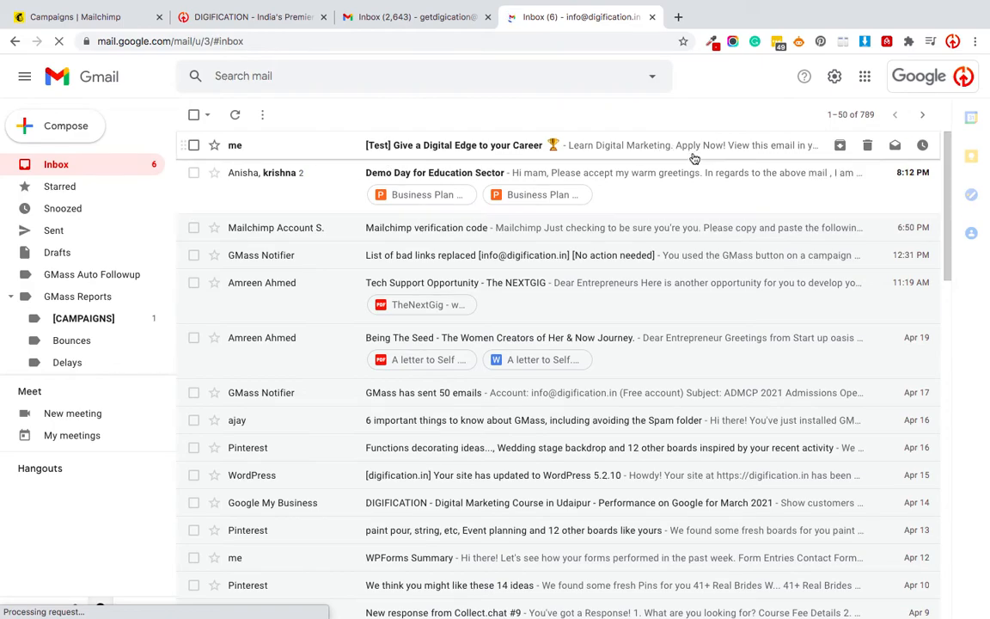
- Open the '[Test] Give a Digital Edge to your Career' email, mark it safe, and read through to the footer
{"action": "left_click", "coordinate": [316, 146]}
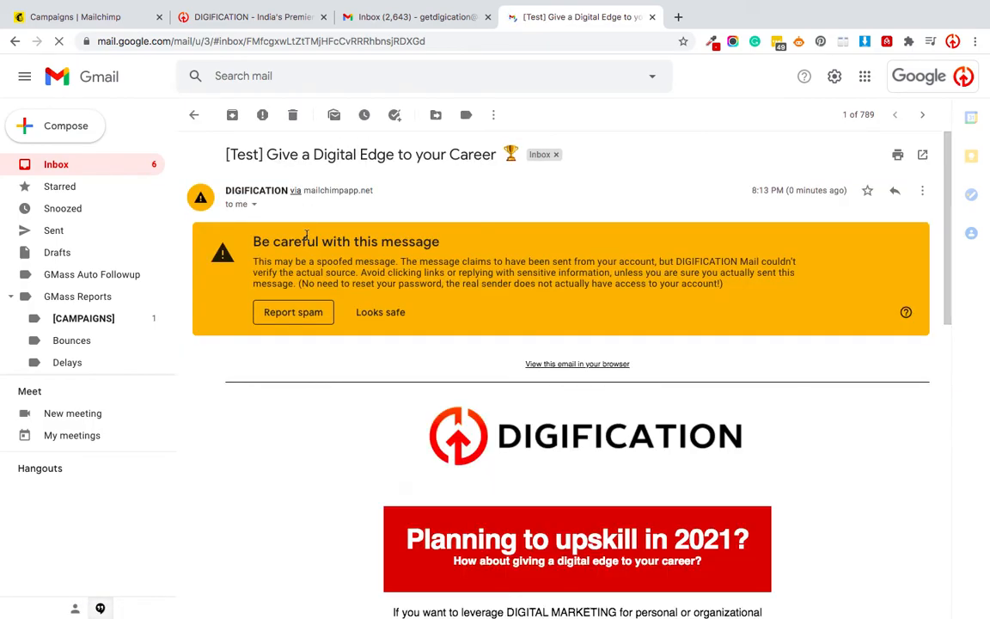
{"action": "left_click", "coordinate": [378, 312]}
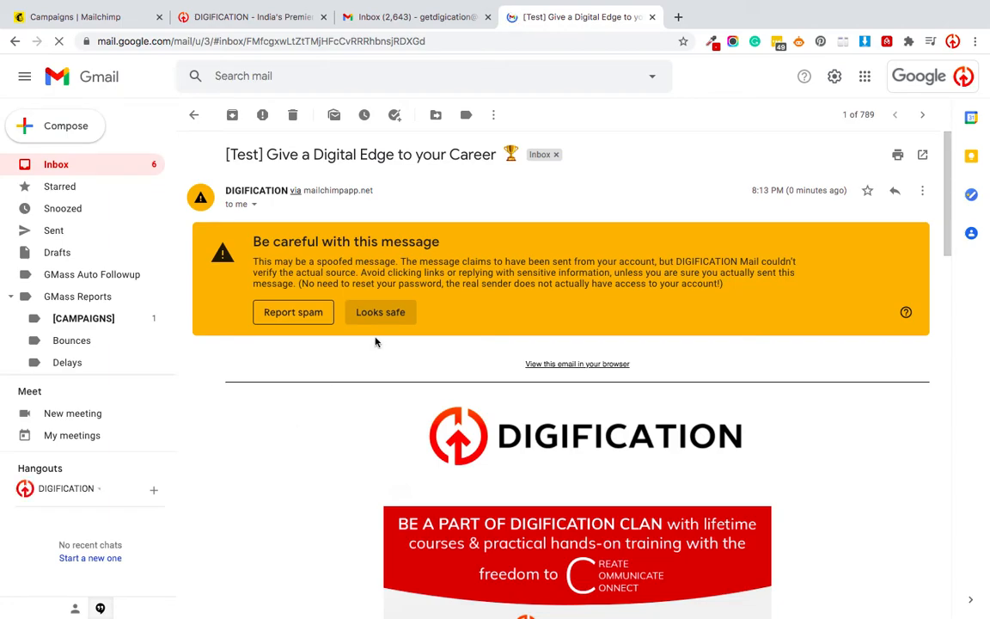
{"action": "scroll", "coordinate": [351, 454], "scroll_direction": "down", "scroll_amount": 3}
{"action": "scroll", "coordinate": [351, 454], "scroll_direction": "up", "scroll_amount": 2}
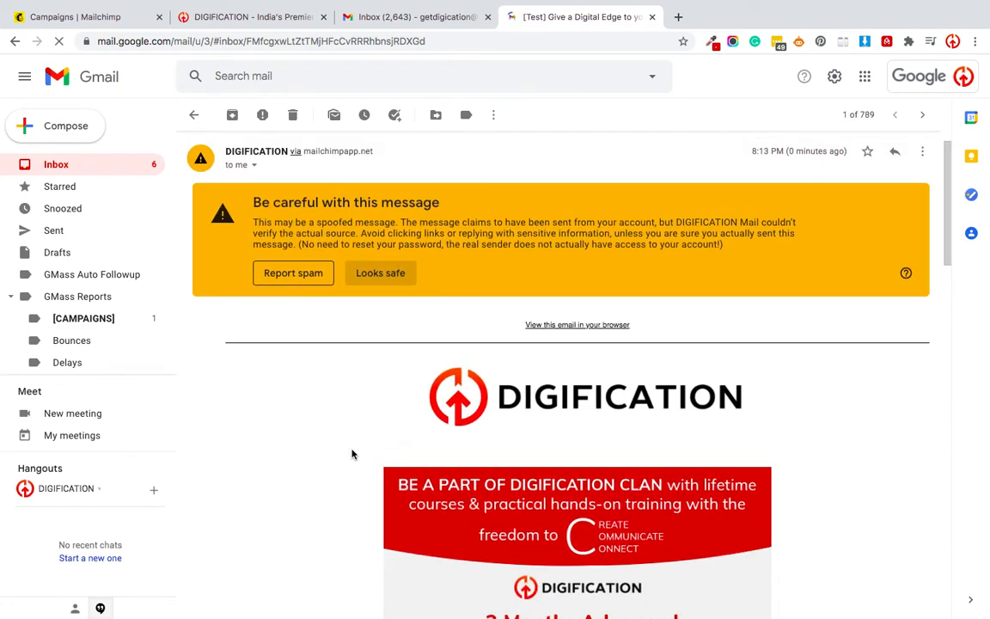
{"action": "scroll", "coordinate": [353, 417], "scroll_direction": "down", "scroll_amount": 5}
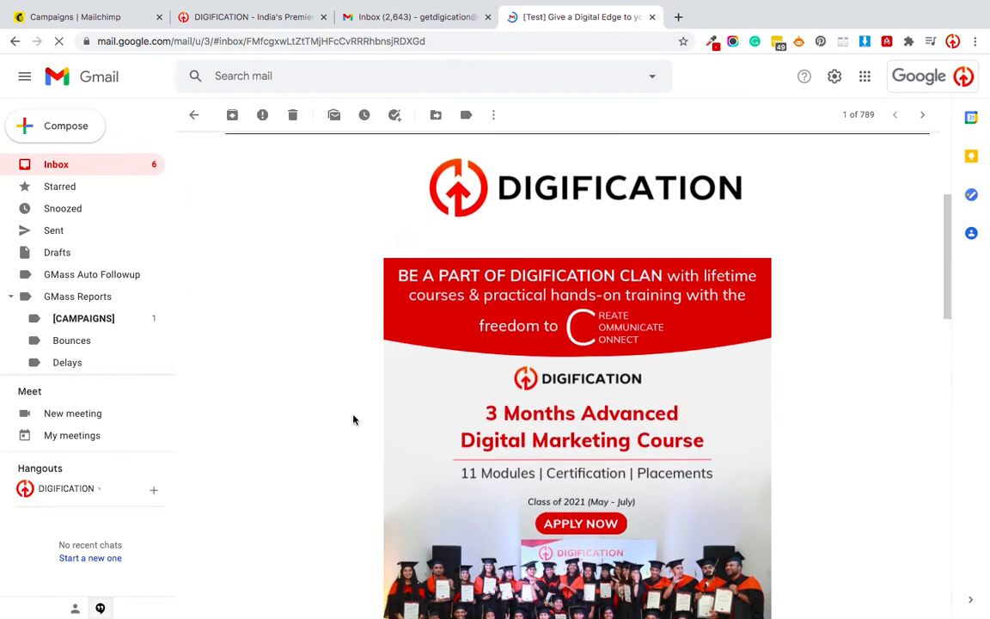
{"action": "scroll", "coordinate": [354, 419], "scroll_direction": "down", "scroll_amount": 5}
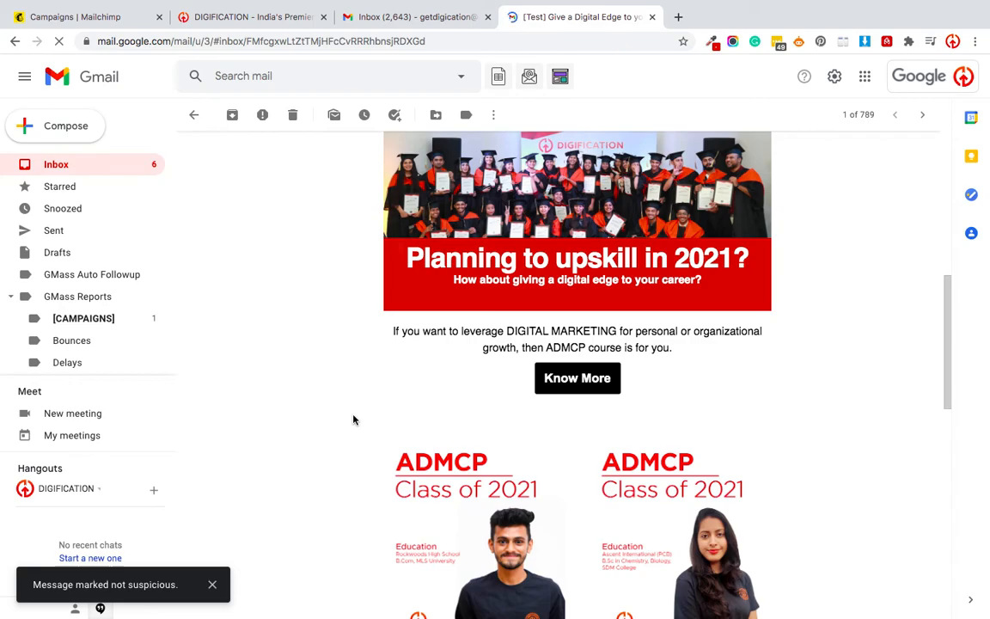
{"action": "scroll", "coordinate": [353, 419], "scroll_direction": "down", "scroll_amount": 4}
{"action": "scroll", "coordinate": [354, 420], "scroll_direction": "up", "scroll_amount": 3}
{"action": "scroll", "coordinate": [354, 420], "scroll_direction": "down", "scroll_amount": 3}
{"action": "scroll", "coordinate": [354, 420], "scroll_direction": "down", "scroll_amount": 4}
{"action": "scroll", "coordinate": [354, 419], "scroll_direction": "down", "scroll_amount": 1}
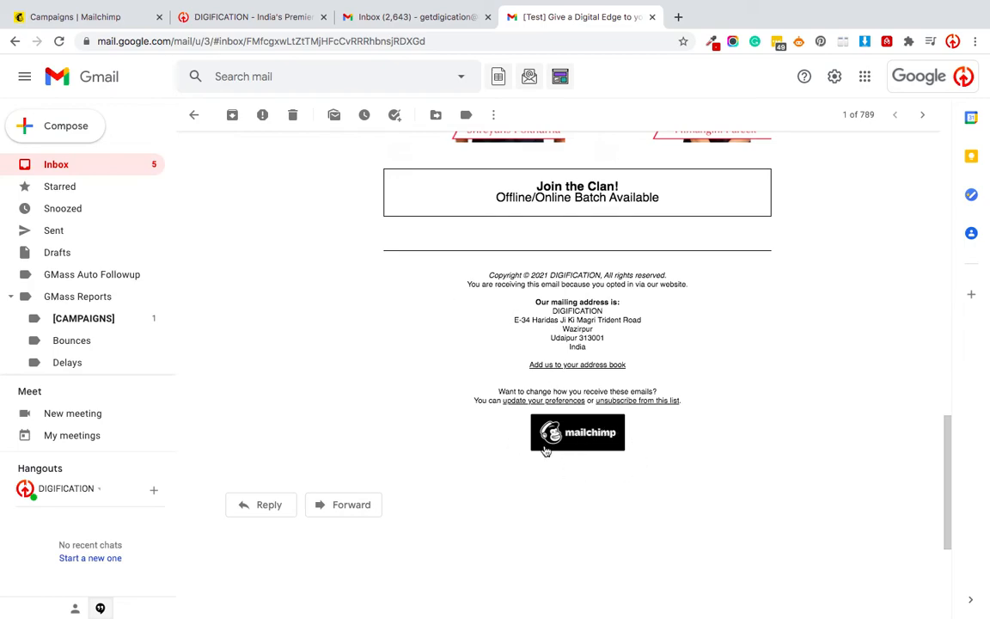
{"action": "scroll", "coordinate": [479, 436], "scroll_direction": "up", "scroll_amount": 15}
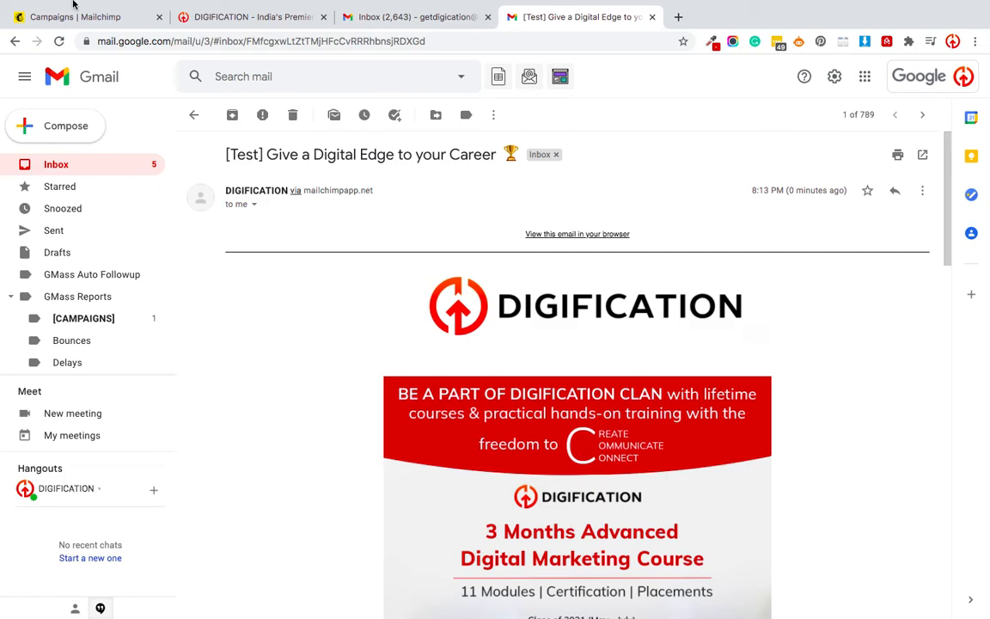
{"action": "scroll", "coordinate": [710, 539], "scroll_direction": "down", "scroll_amount": 15}
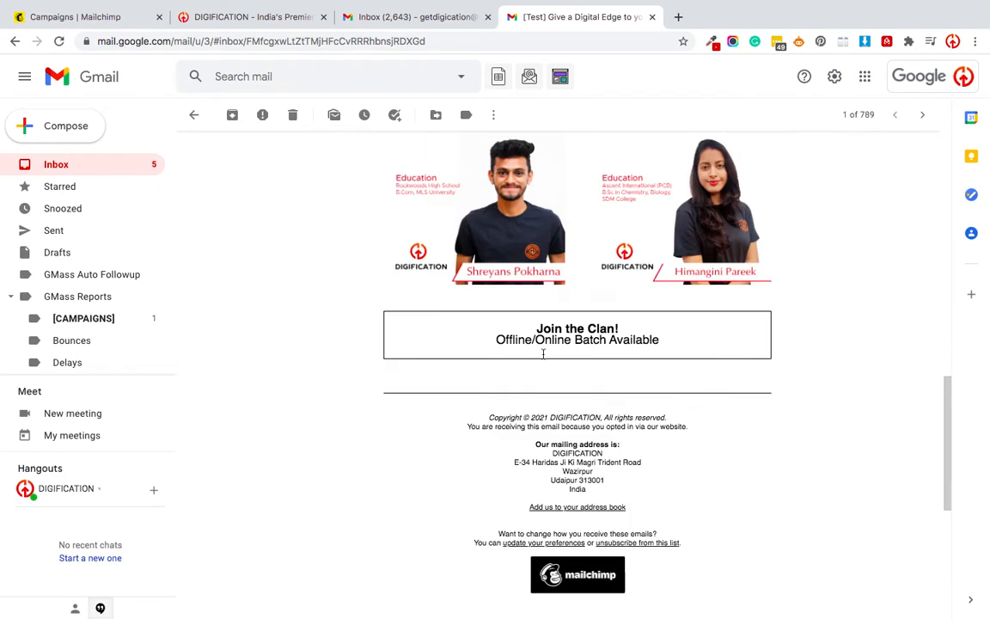
{"action": "left_click", "coordinate": [53, 17]}
- Skip scheduling and send Admissions 2021 now to the 133 DIGIFICATION subscribers
{"action": "scroll", "coordinate": [812, 447], "scroll_direction": "down", "scroll_amount": 5}
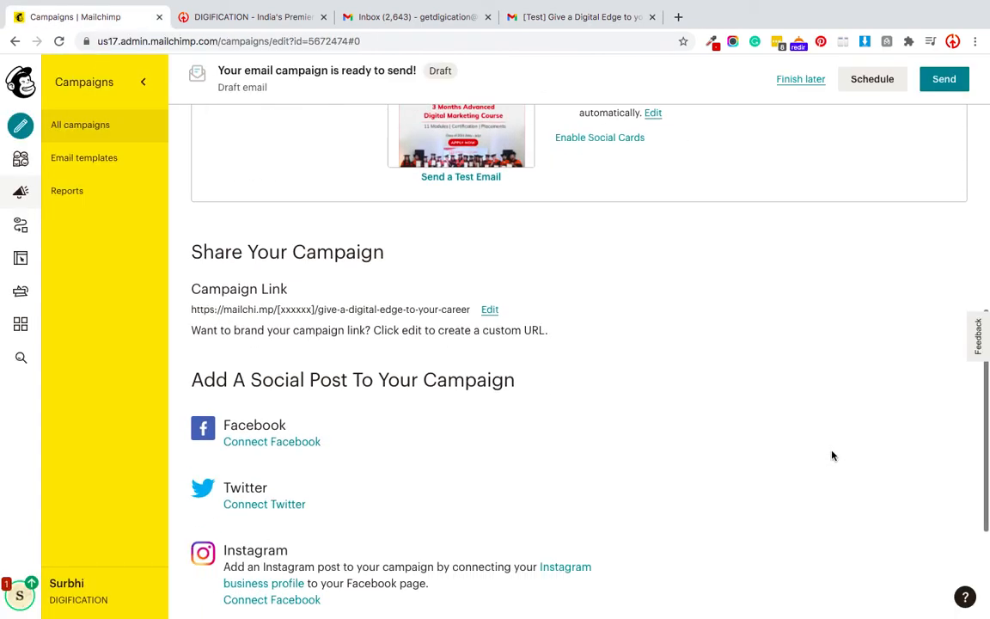
{"action": "scroll", "coordinate": [645, 401], "scroll_direction": "down", "scroll_amount": 2}
{"action": "scroll", "coordinate": [791, 365], "scroll_direction": "up", "scroll_amount": 5}
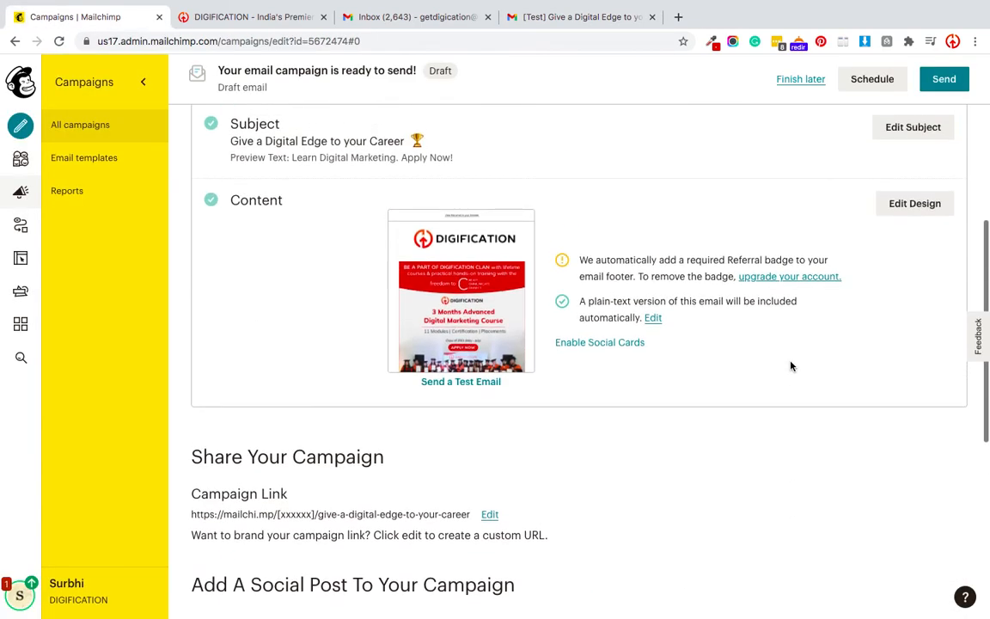
{"action": "left_click", "coordinate": [871, 80]}
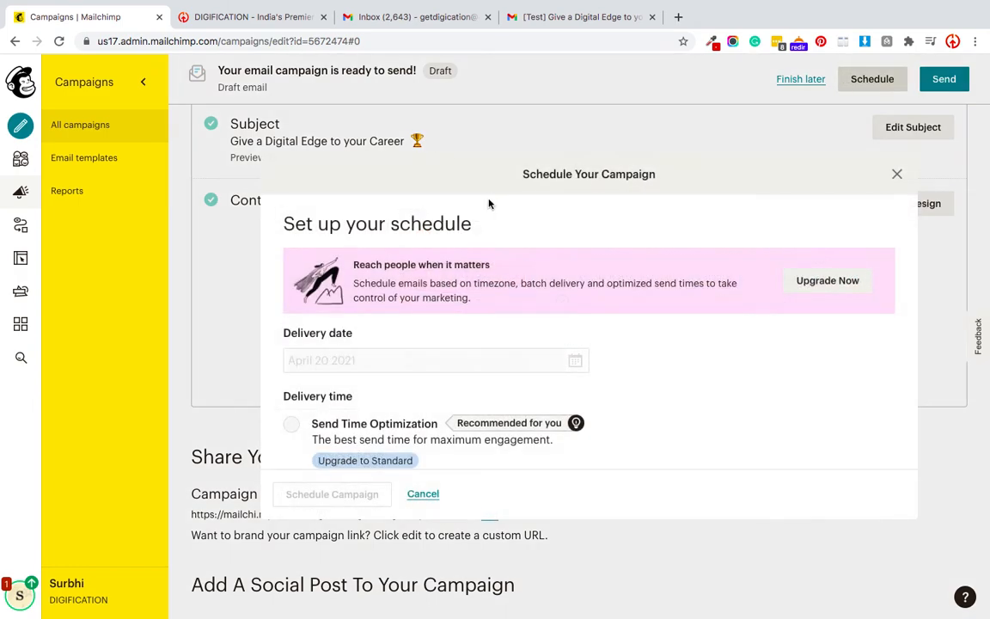
{"action": "scroll", "coordinate": [339, 374], "scroll_direction": "down", "scroll_amount": 2}
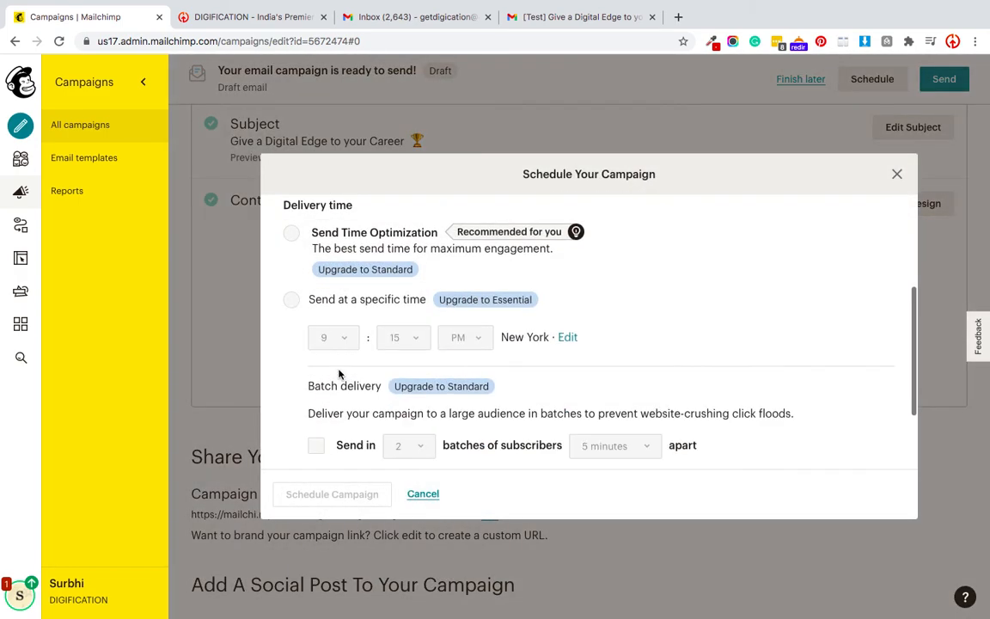
{"action": "scroll", "coordinate": [448, 346], "scroll_direction": "up", "scroll_amount": 3}
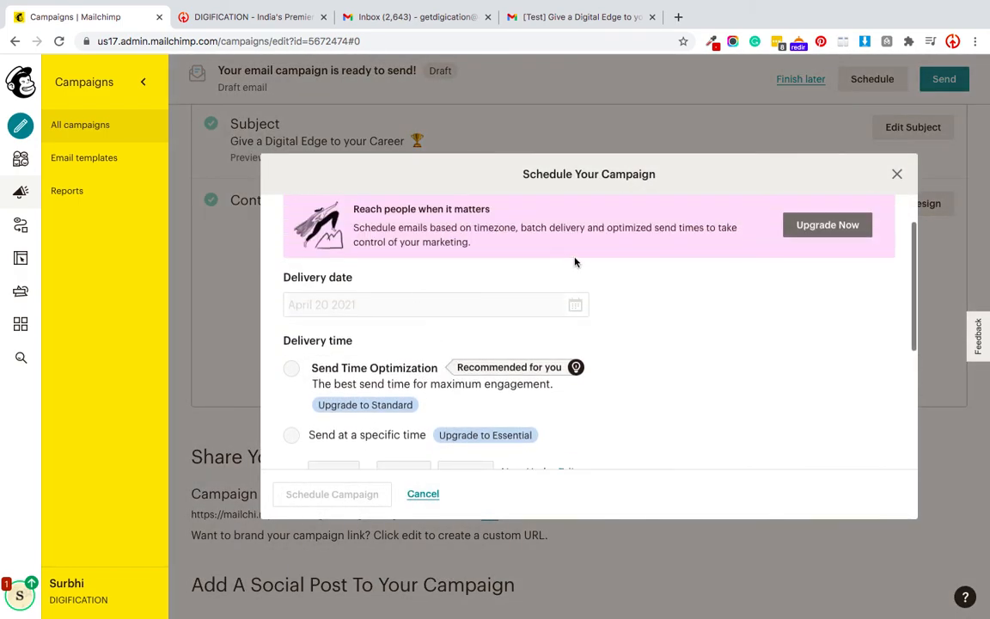
{"action": "left_click", "coordinate": [421, 494]}
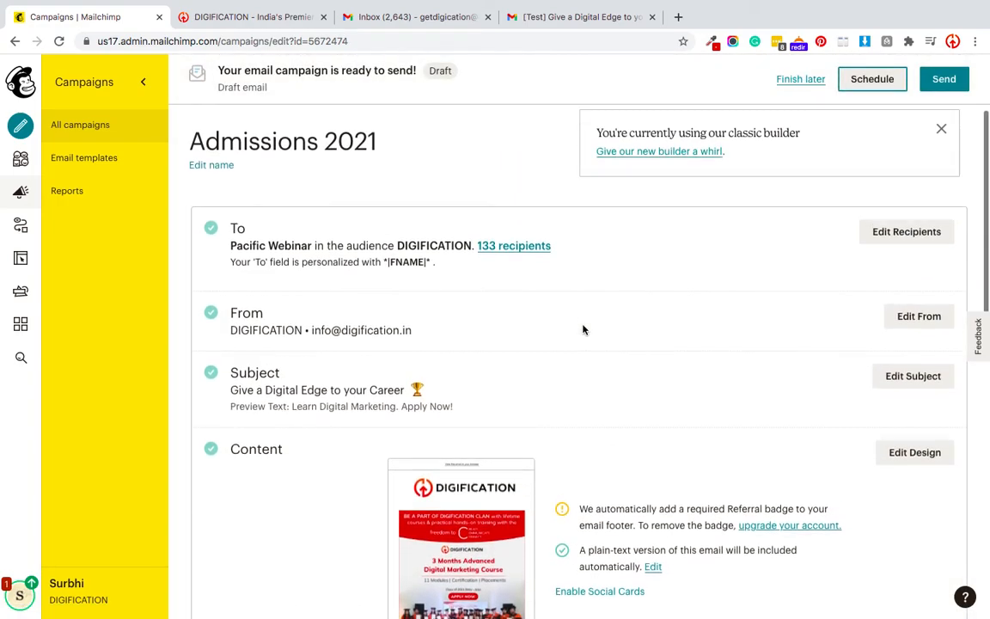
{"action": "scroll", "coordinate": [692, 516], "scroll_direction": "down", "scroll_amount": 5}
{"action": "scroll", "coordinate": [694, 521], "scroll_direction": "down", "scroll_amount": 3}
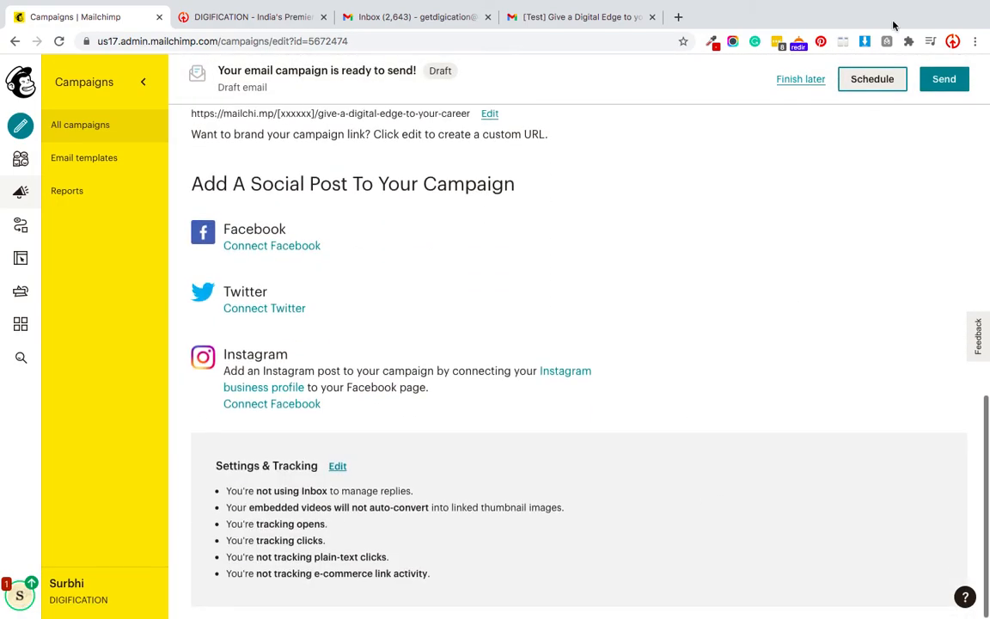
{"action": "left_click", "coordinate": [945, 79]}
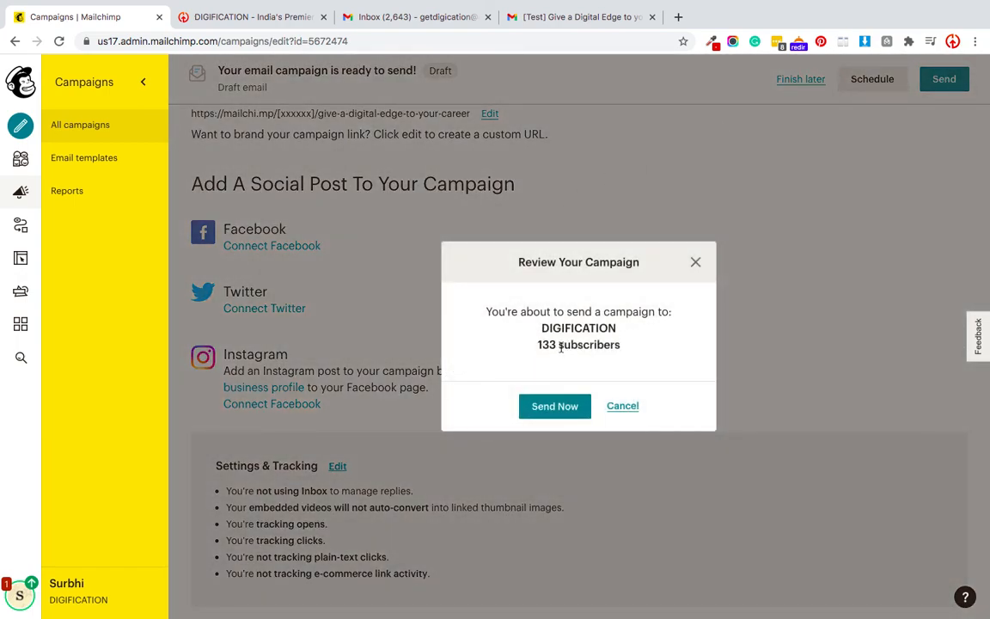
{"action": "left_click", "coordinate": [540, 413]}
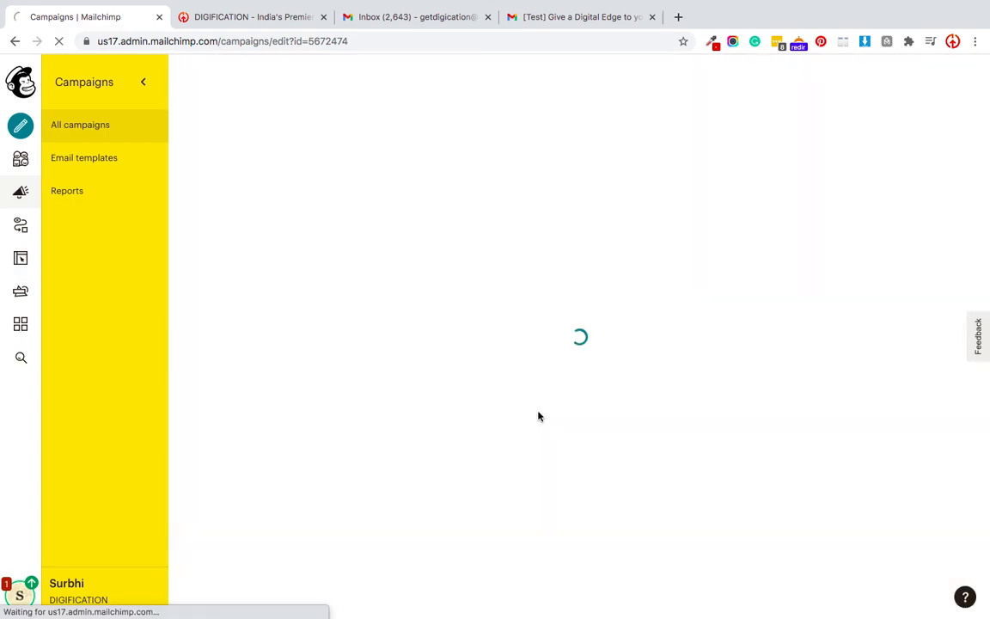